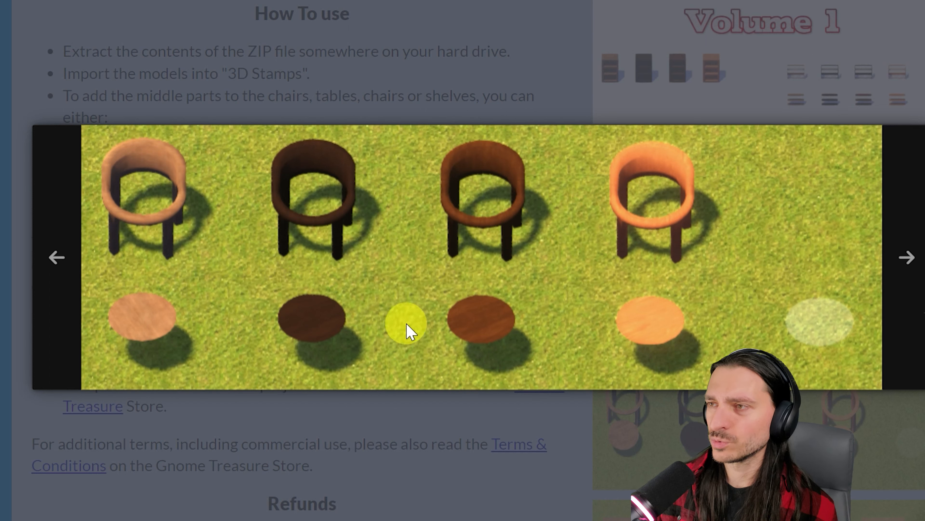
# - Examine the Modular Furniture Pack Volume 1 preview images showing the chairs, tables, bookcases and shelves with their separate middle parts
pyautogui.click(905, 260)
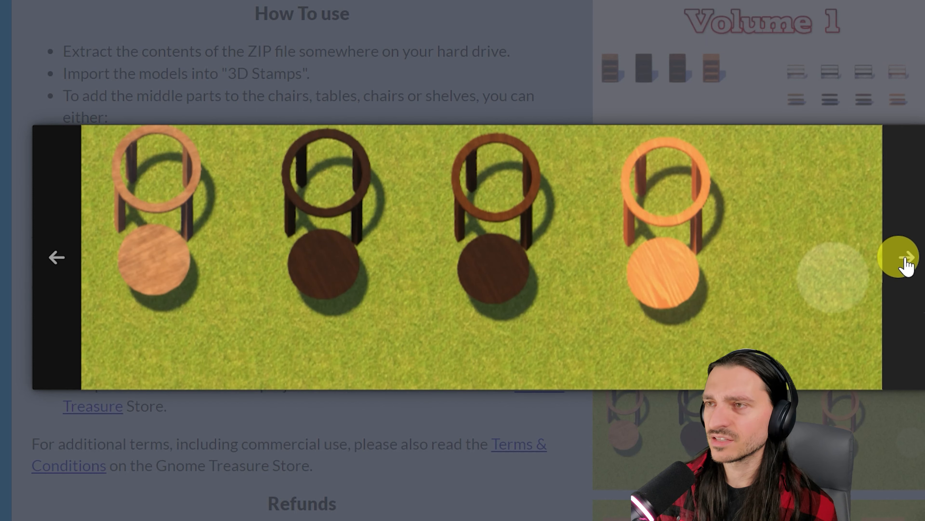
pyautogui.click(902, 257)
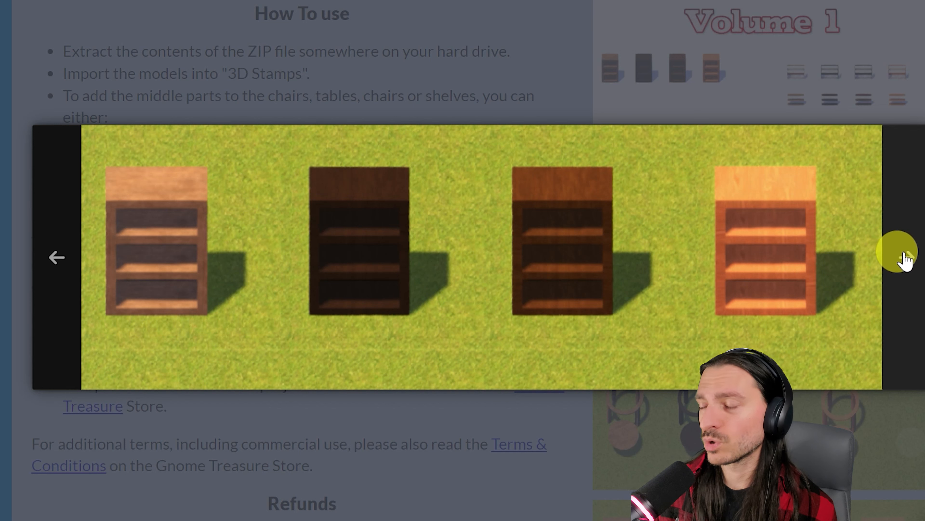
pyautogui.click(905, 260)
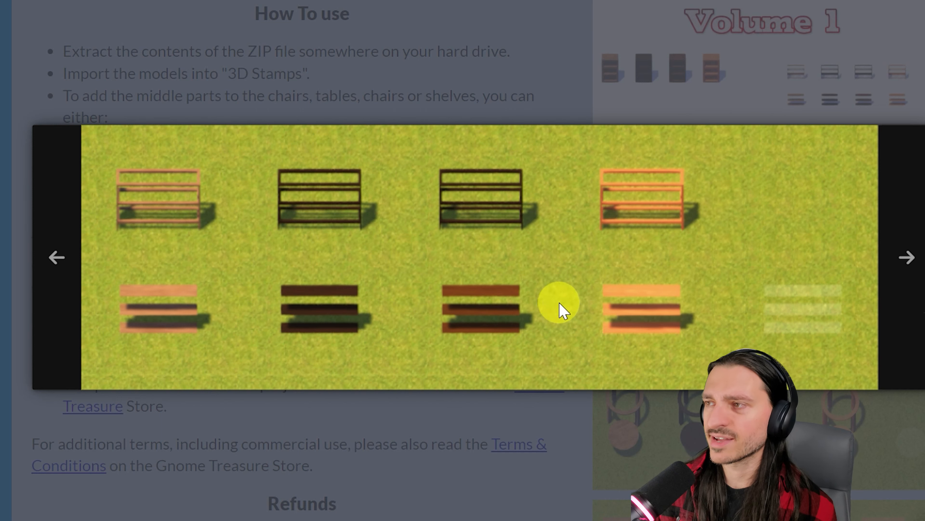
pyautogui.click(904, 258)
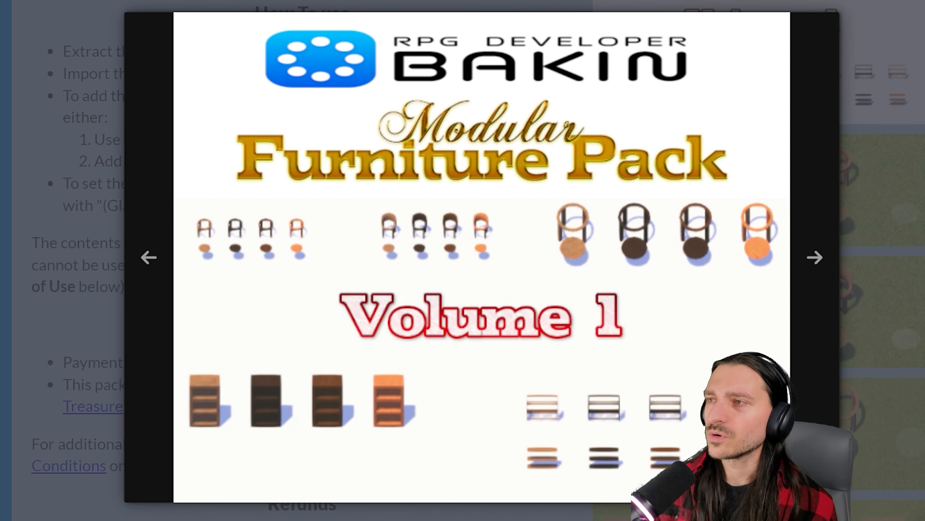
pyautogui.press('Escape')
pyautogui.click(822, 214)
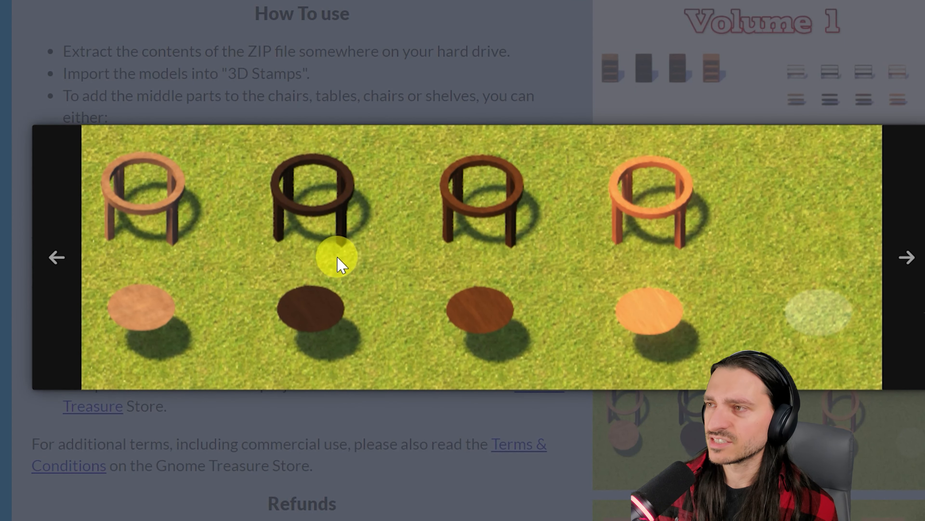
pyautogui.click(897, 260)
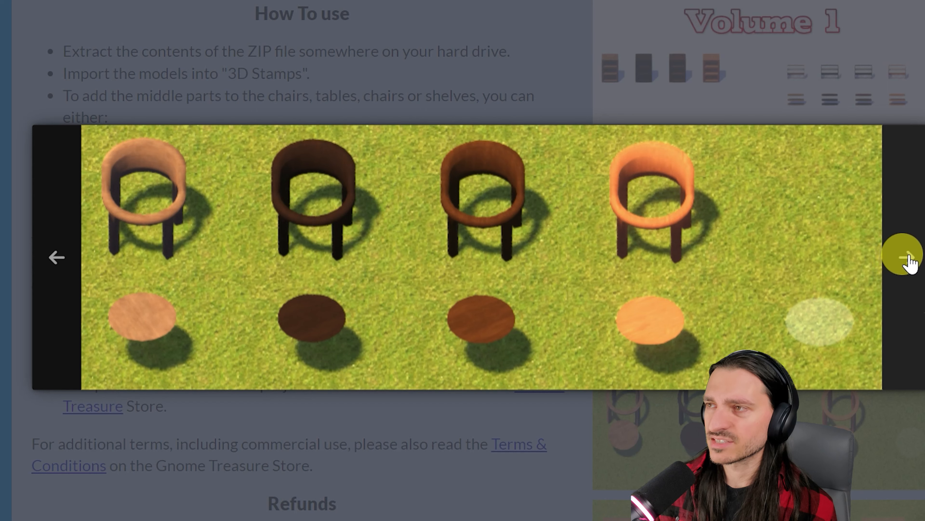
pyautogui.click(901, 256)
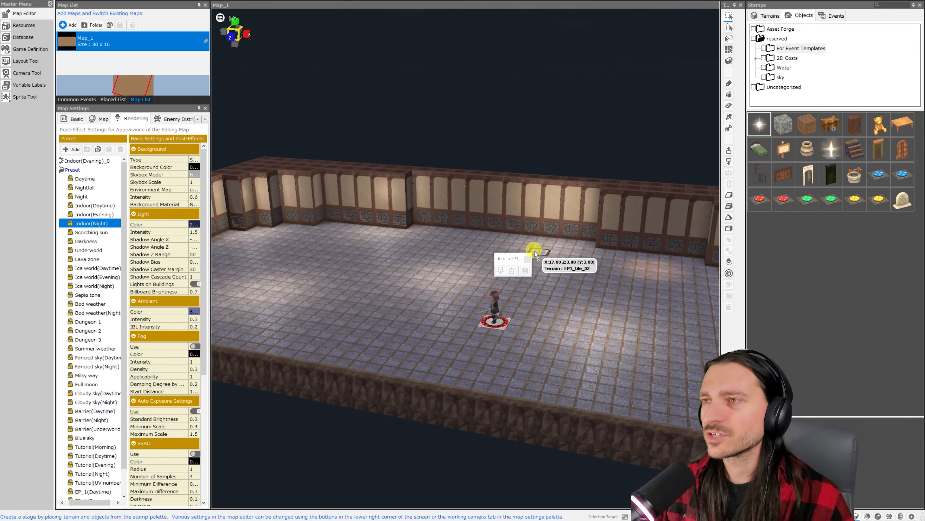
pyautogui.scroll(5, 534, 248)
pyautogui.moveTo(533, 247)
pyautogui.mouseDown(button='right')
pyautogui.moveTo(535, 234)
pyautogui.moveTo(593, 240)
pyautogui.moveTo(510, 248)
pyautogui.moveTo(518, 242)
pyautogui.moveTo(630, 345)
pyautogui.moveTo(638, 331)
pyautogui.moveTo(493, 341)
pyautogui.mouseUp(button='right')
pyautogui.scroll(4, 510, 345)
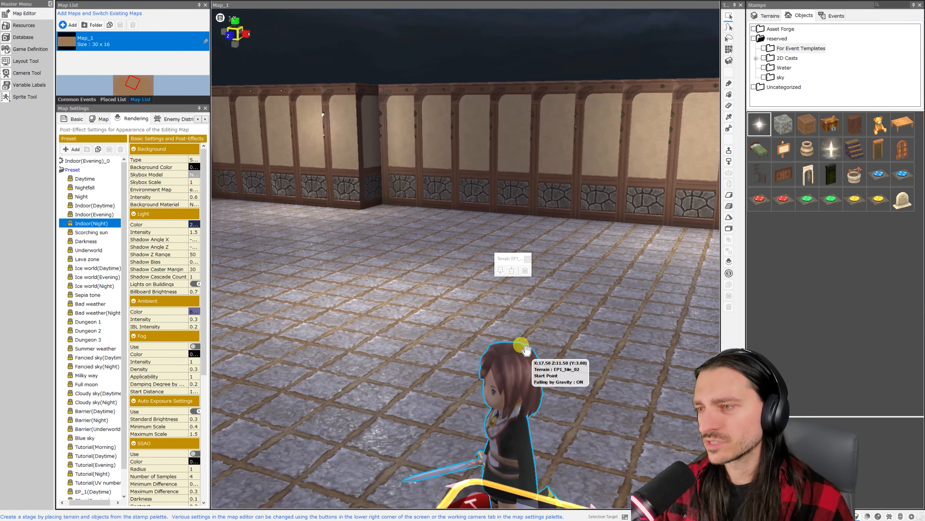
pyautogui.scroll(-4, 527, 350)
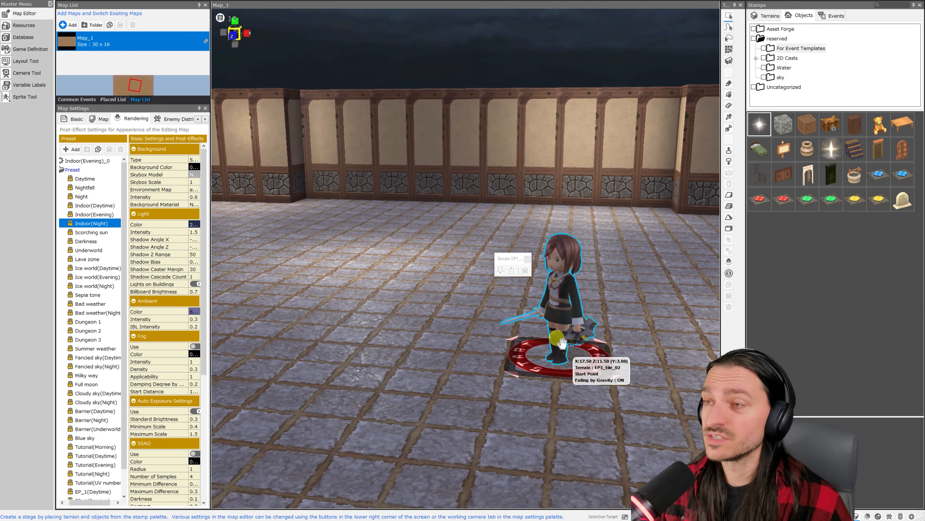
pyautogui.scroll(-2, 547, 343)
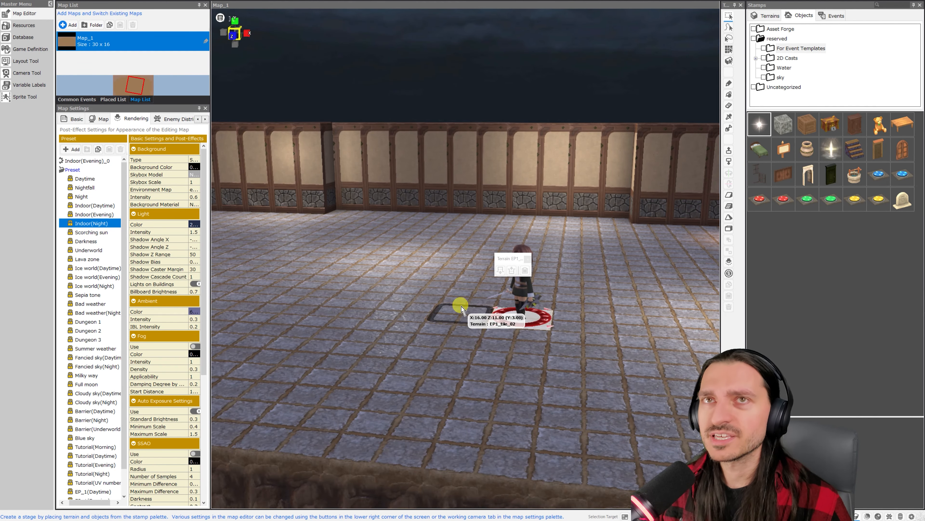
# - Open the 3D stamp resources and add a folder named Wulf Furniture to the list
pyautogui.click(35, 26)
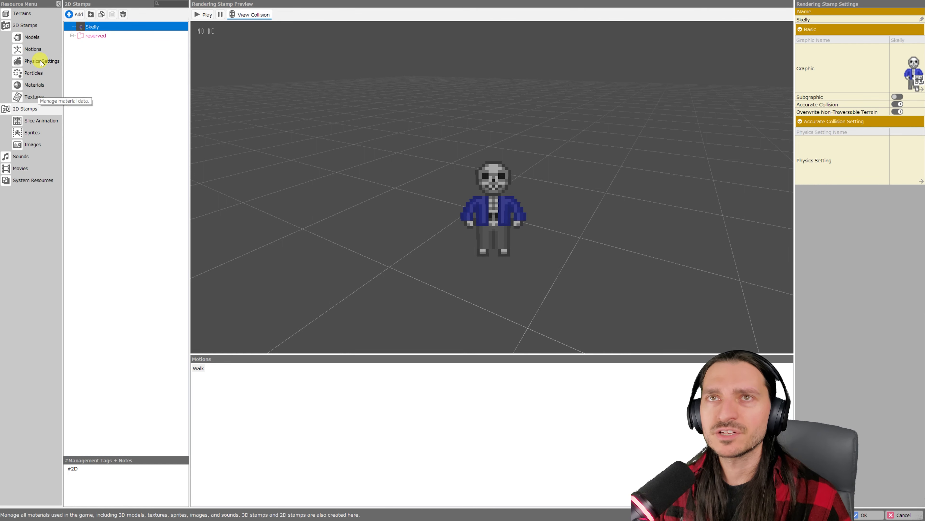
pyautogui.click(28, 26)
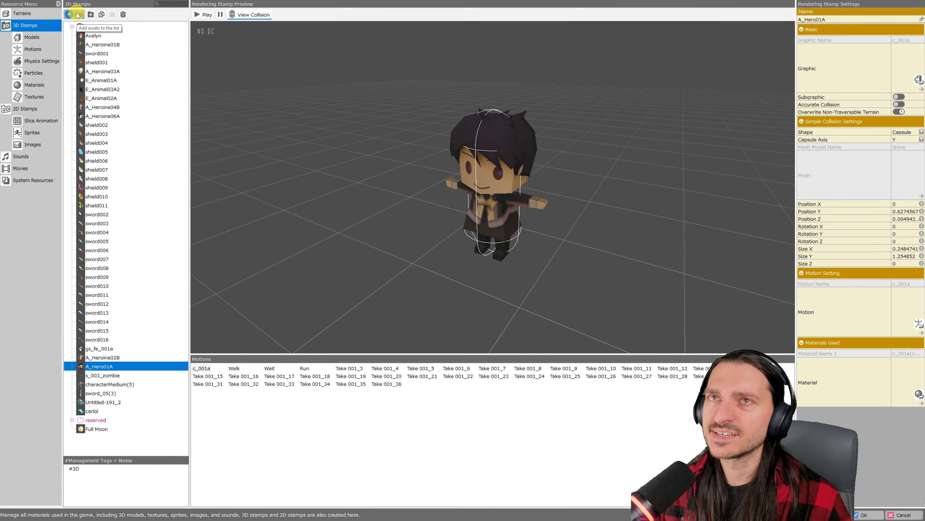
pyautogui.click(91, 15)
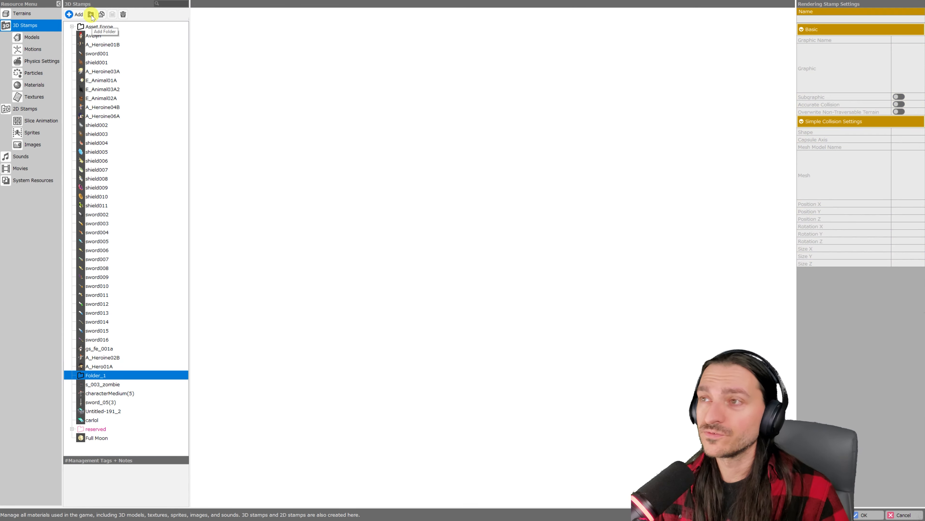
pyautogui.click(102, 374)
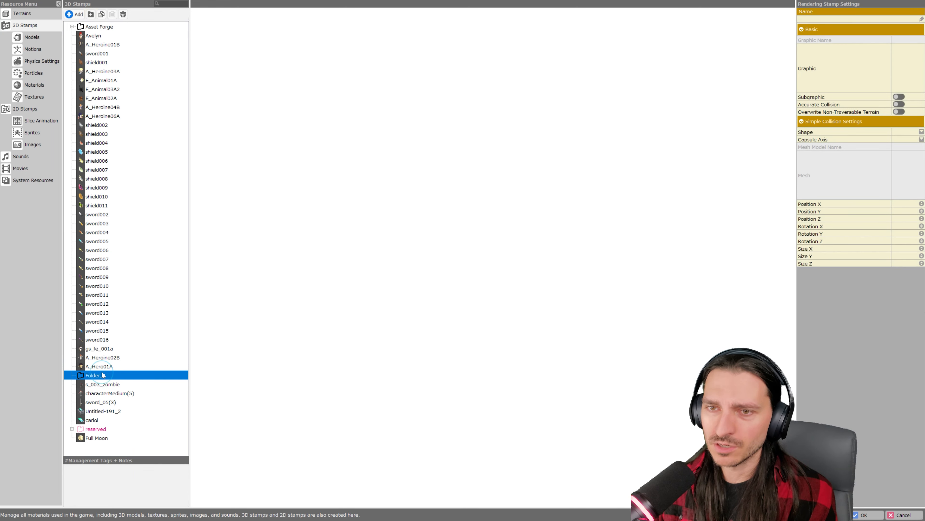
pyautogui.write('Wulf Furniture')
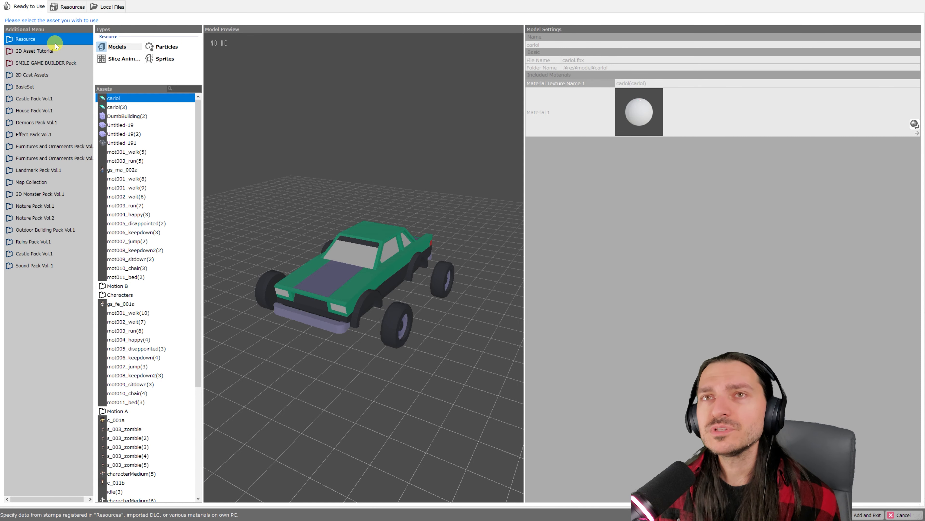
# - Import all FBX models from the FURNITURE VOL. 1 folder in Downloads as 3D stamps, adding all materials as new
pyautogui.click(108, 6)
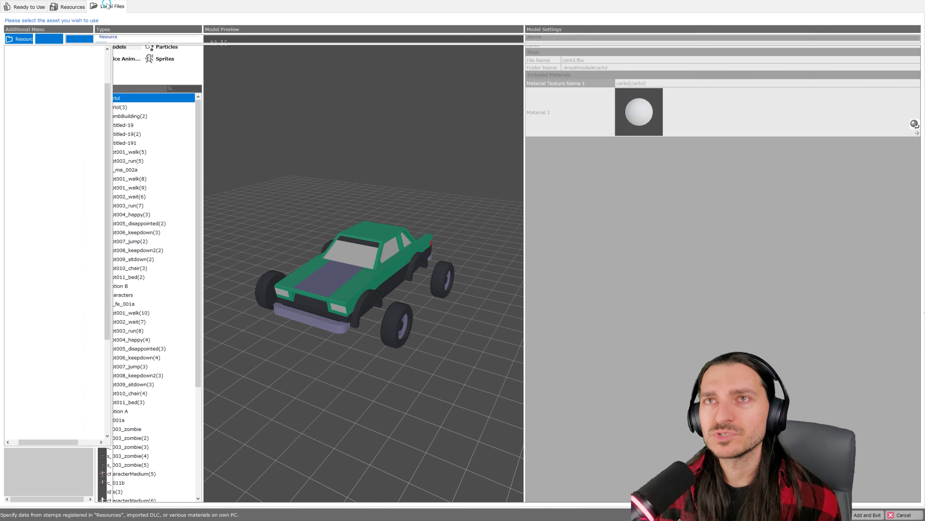
pyautogui.scroll(2, 36, 69)
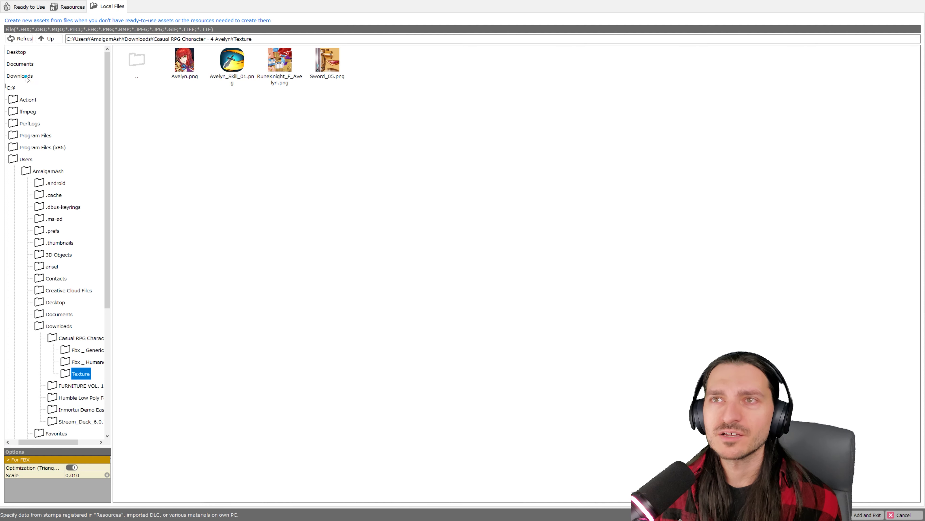
pyautogui.click(20, 76)
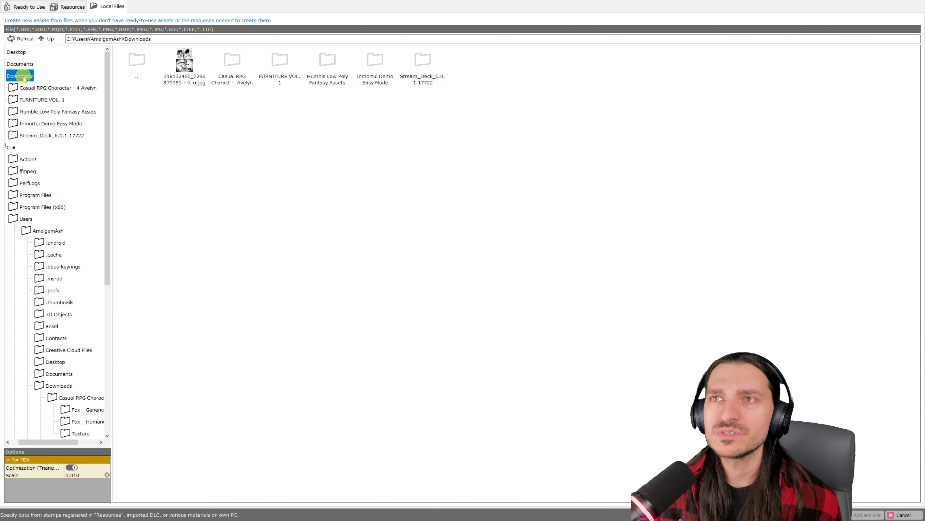
pyautogui.doubleClick(283, 71)
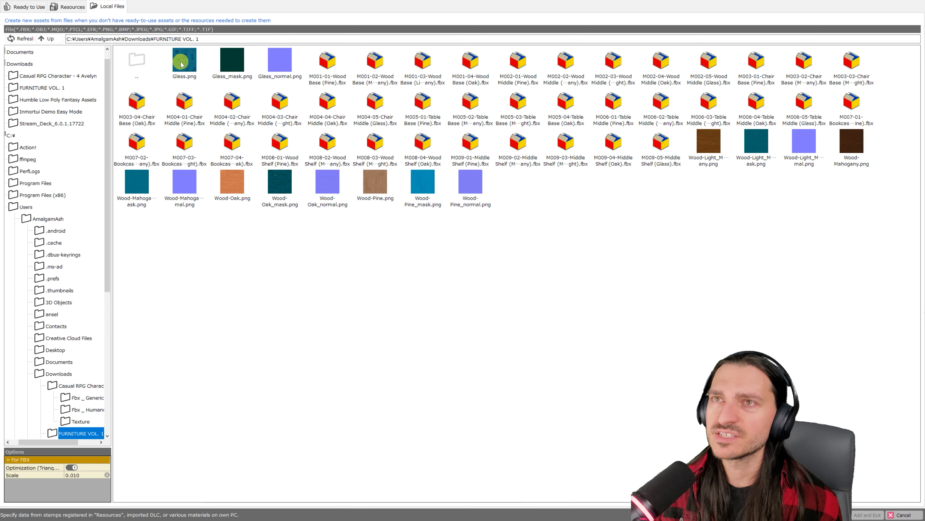
pyautogui.click(341, 62)
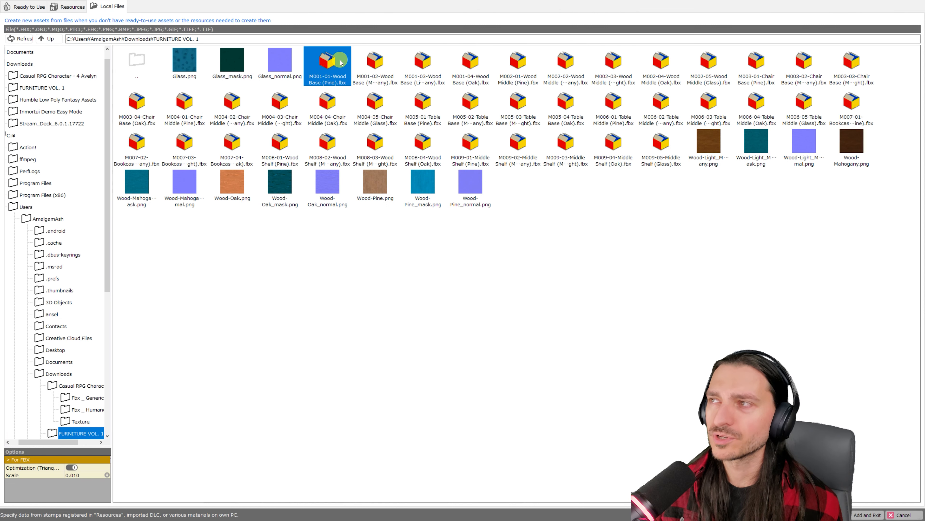
pyautogui.keyDown('shift'); pyautogui.click(662, 143); pyautogui.keyUp('shift')
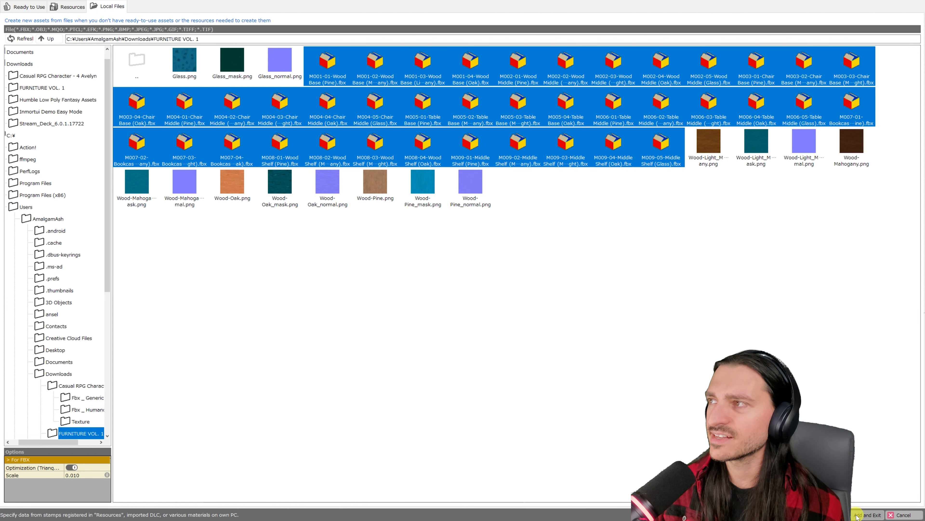
pyautogui.click(867, 514)
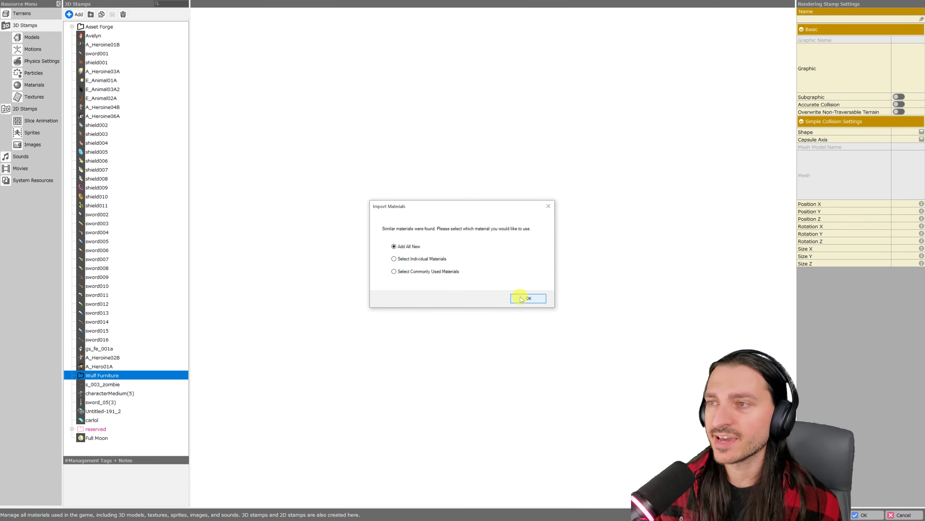
pyautogui.click(529, 299)
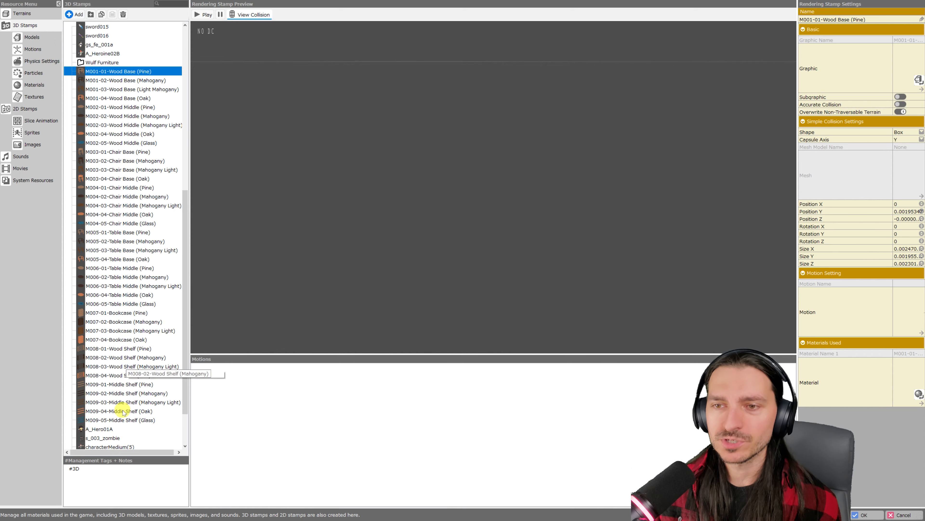
# - Try to move all imported furniture stamps, M001-01 through M009-05, into the Wulf Furniture folder and accept the resource changes
pyautogui.keyDown('shift'); pyautogui.click(124, 421); pyautogui.keyUp('shift')
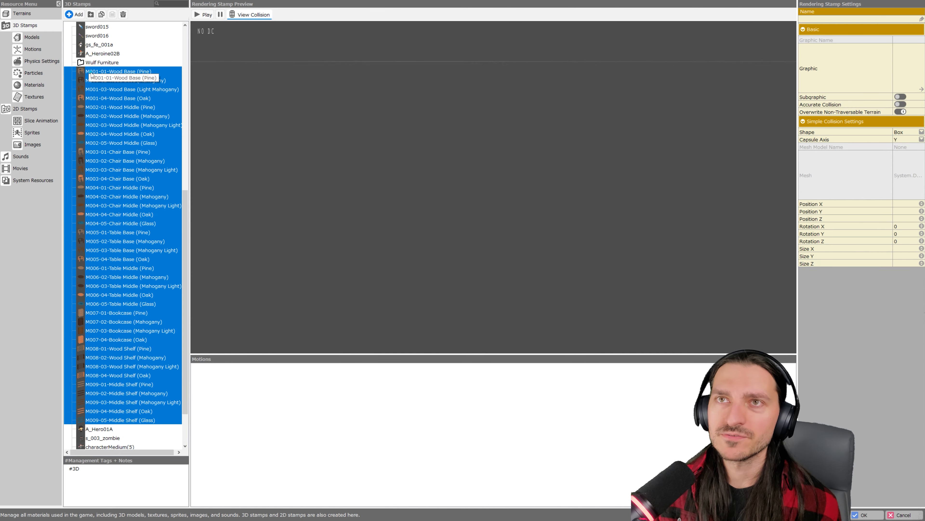
pyautogui.moveTo(93, 64); pyautogui.dragTo(93, 64)
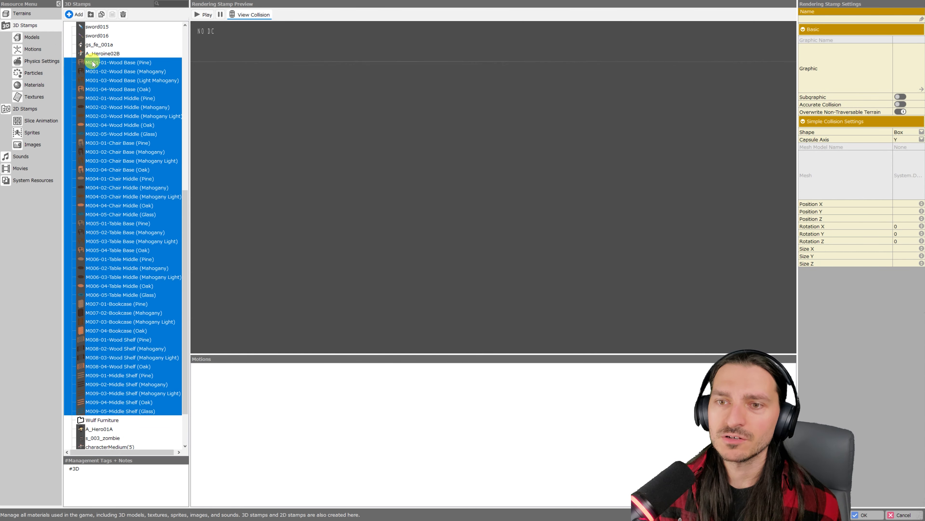
pyautogui.click(93, 64)
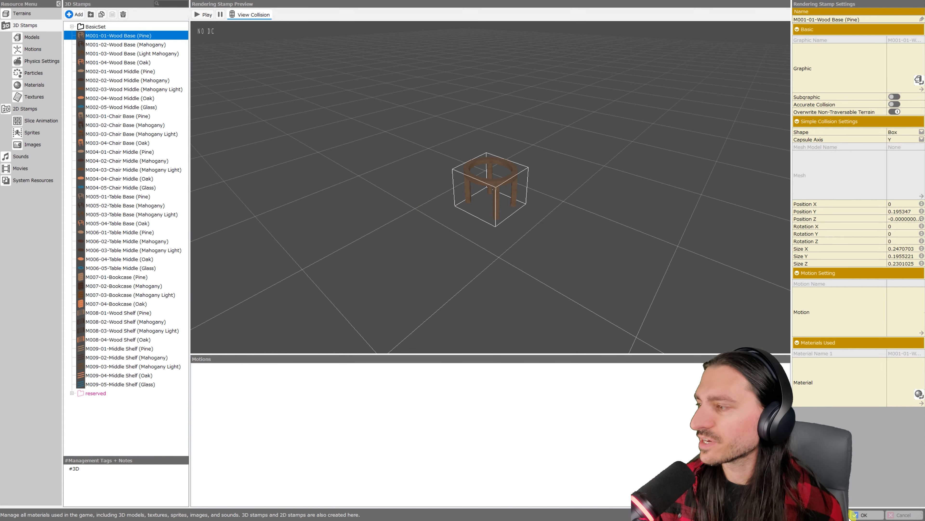
pyautogui.click(864, 515)
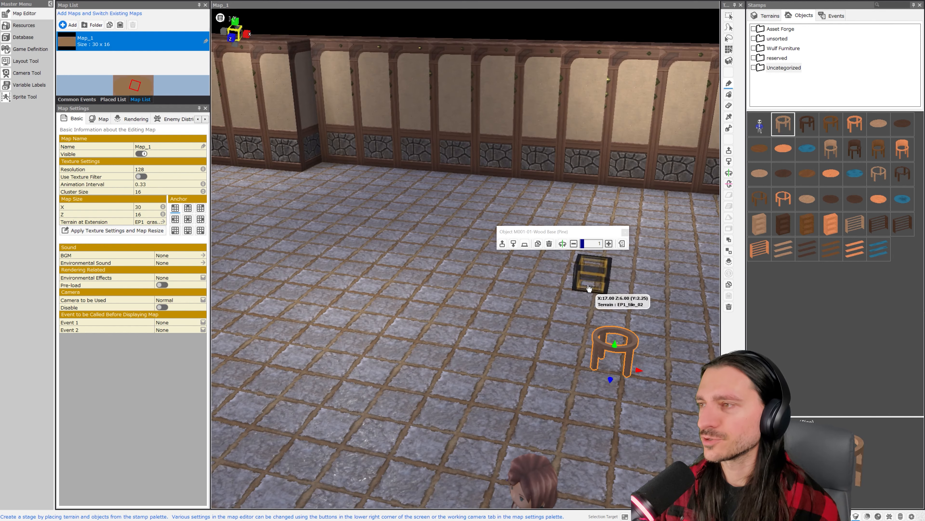
# - Place another M001-01-Wood Base (Pine) on the floor beside the start point
pyautogui.moveTo(589, 288); pyautogui.dragTo(573, 272, button='middle')
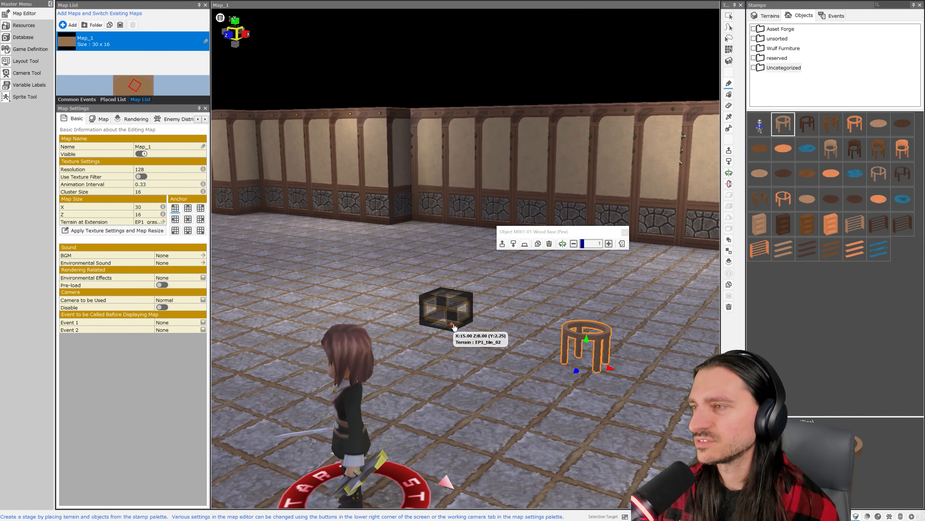
pyautogui.moveTo(445, 318)
pyautogui.mouseDown(button='middle')
pyautogui.moveTo(439, 324)
pyautogui.moveTo(456, 322)
pyautogui.mouseUp(button='middle')
pyautogui.moveTo(442, 365)
pyautogui.mouseDown(button='middle')
pyautogui.moveTo(440, 352)
pyautogui.moveTo(441, 368)
pyautogui.mouseUp(button='middle')
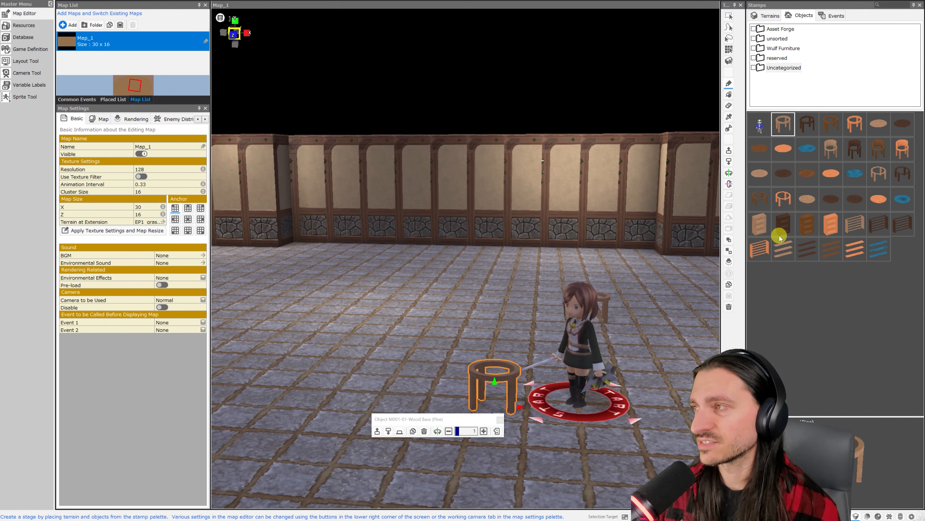
pyautogui.scroll(5, 597, 347)
pyautogui.scroll(-2, 601, 339)
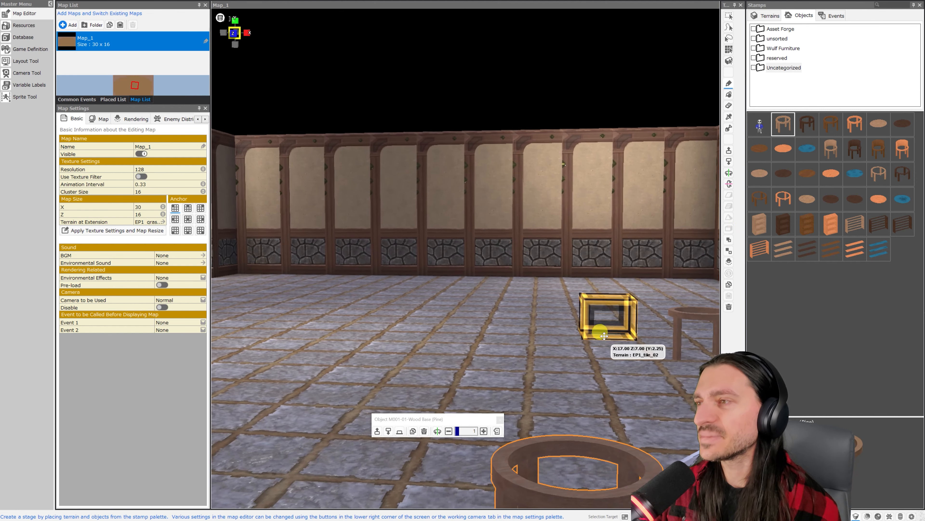
pyautogui.moveTo(600, 333); pyautogui.dragTo(598, 324, button='middle')
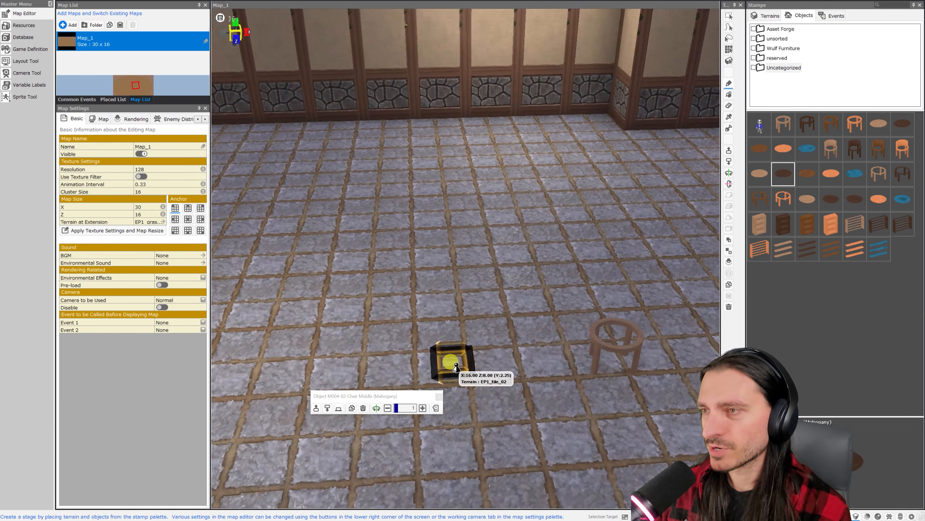
# - Fit an M004-02-Chair Middle (Mahogany) as a seat into the wood base beside the start point and select it
pyautogui.scroll(2, 457, 359)
pyautogui.moveTo(458, 357); pyautogui.dragTo(472, 332, button='right')
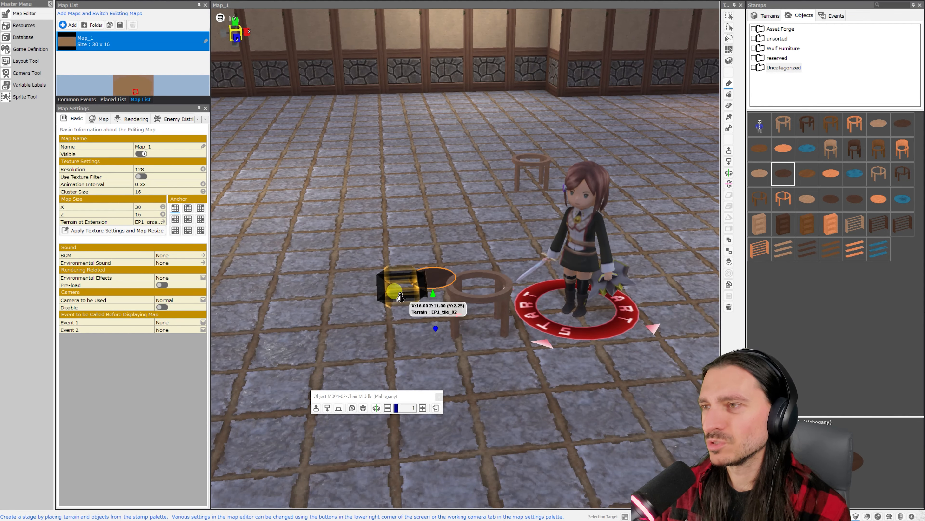
pyautogui.scroll(-2, 386, 289)
pyautogui.scroll(2, 387, 290)
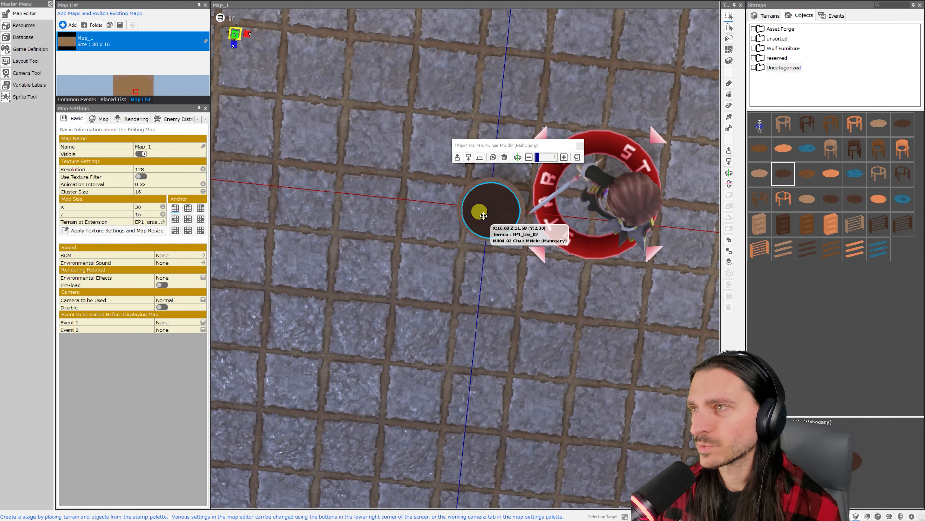
pyautogui.click(470, 270)
pyautogui.moveTo(569, 270); pyautogui.dragTo(587, 157, button='middle')
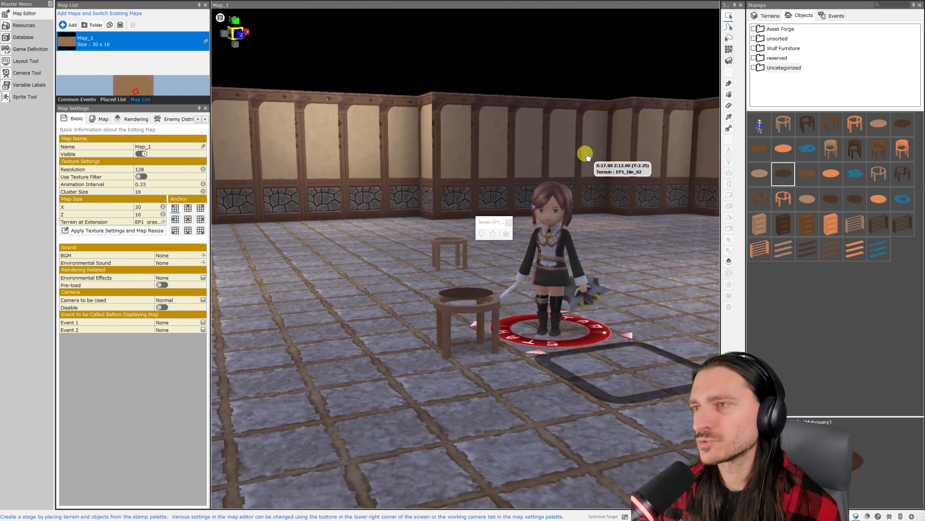
pyautogui.rightClick(462, 294)
pyautogui.click(469, 294)
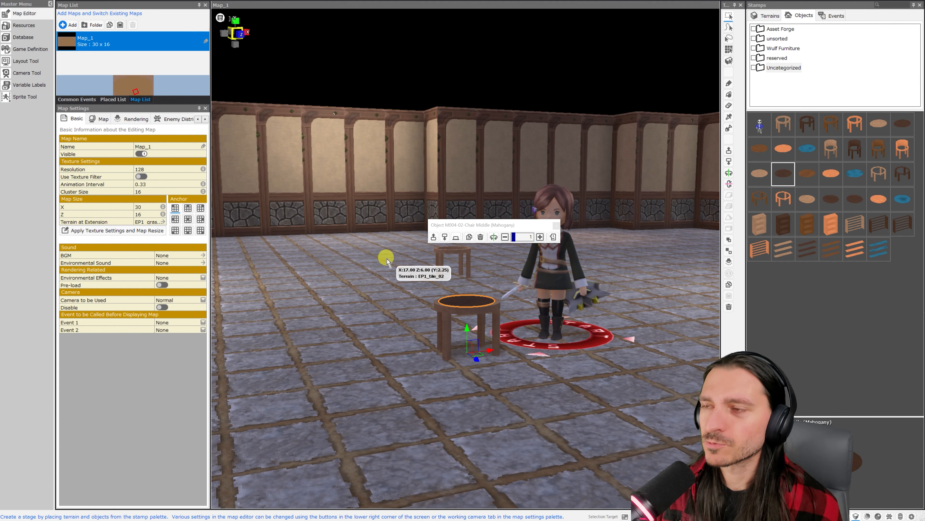
# - Place an M003-03-Chair Base (Mahogany Light) on the floor on the other side of the start point
pyautogui.click(368, 272)
pyautogui.moveTo(368, 274); pyautogui.dragTo(362, 303, button='right')
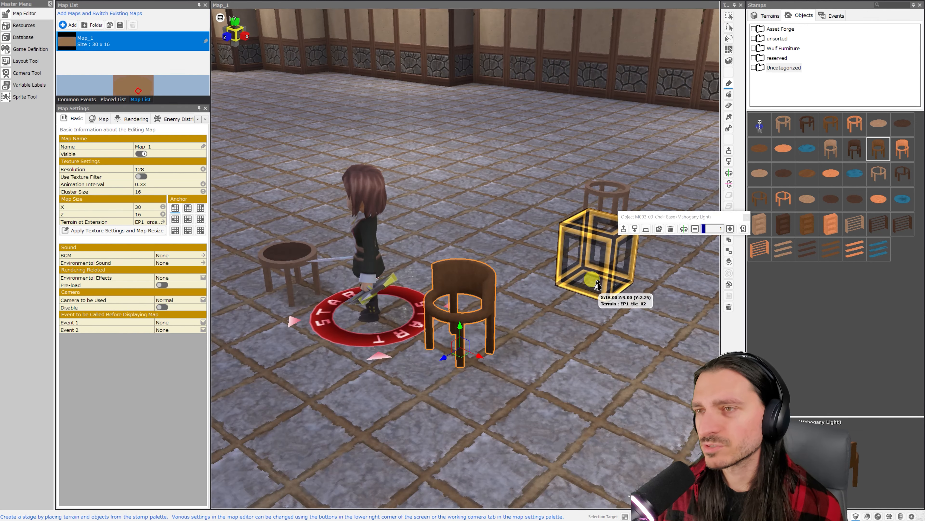
pyautogui.moveTo(571, 315)
pyautogui.mouseDown(button='right')
pyautogui.moveTo(608, 314)
pyautogui.moveTo(567, 322)
pyautogui.mouseUp(button='right')
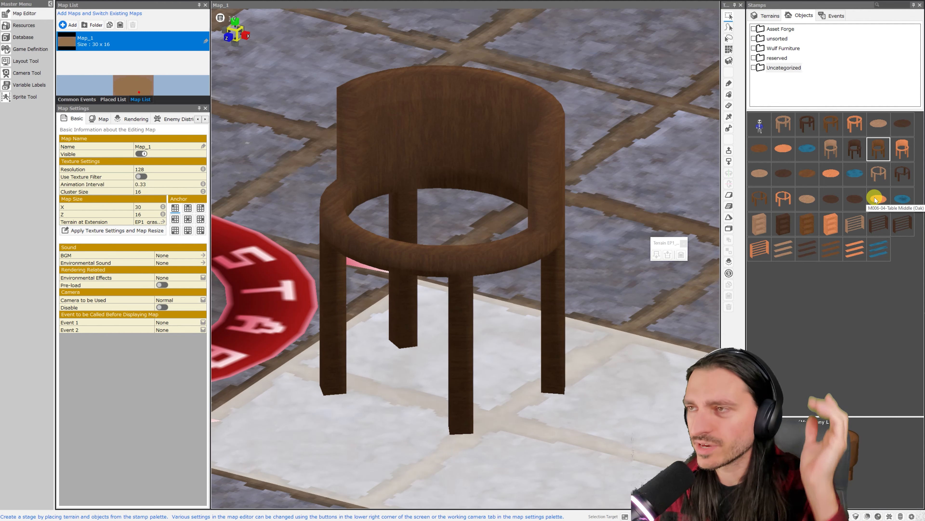
# - Fit an M004-05-Chair Middle (Glass) as the seat into the mahogany light chair base and inspect it up close
pyautogui.click(855, 173)
pyautogui.click(441, 259)
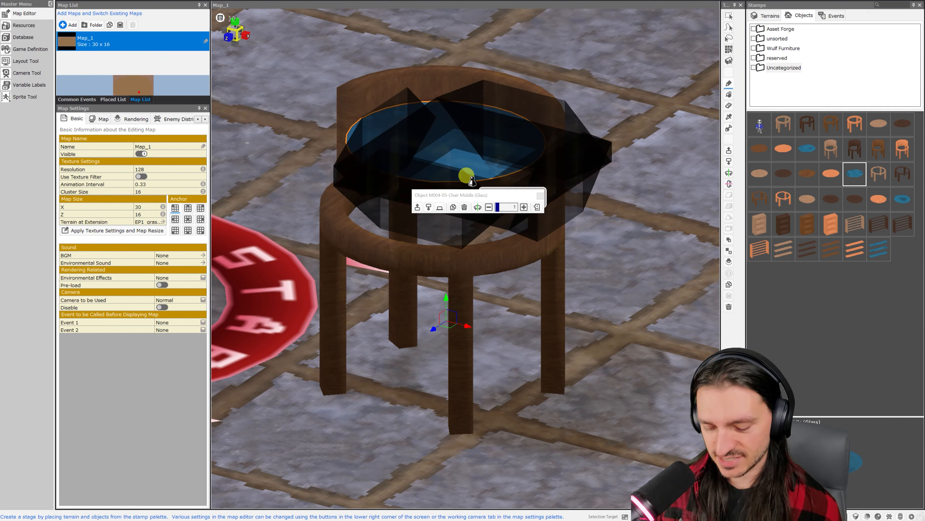
pyautogui.scroll(-10, 630, 366)
pyautogui.scroll(12, 597, 308)
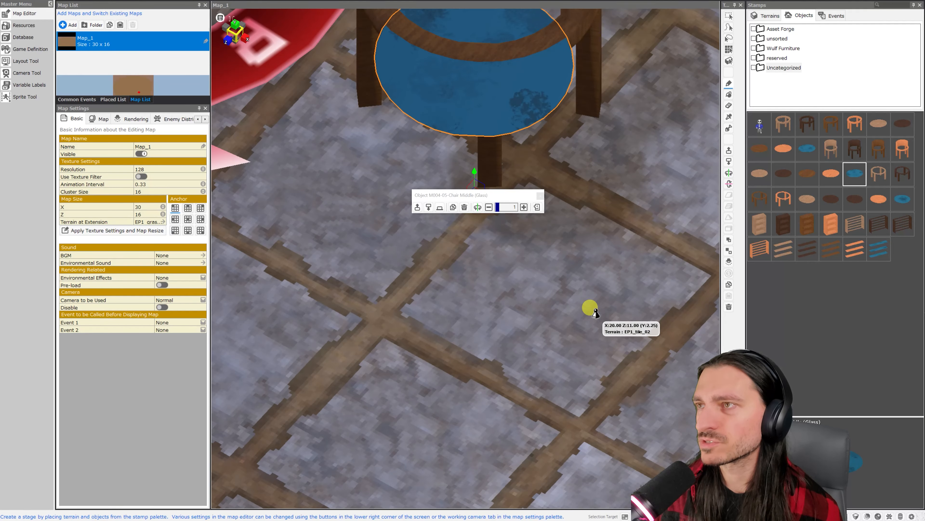
pyautogui.moveTo(594, 311); pyautogui.dragTo(600, 316, button='middle')
pyautogui.scroll(-8, 546, 273)
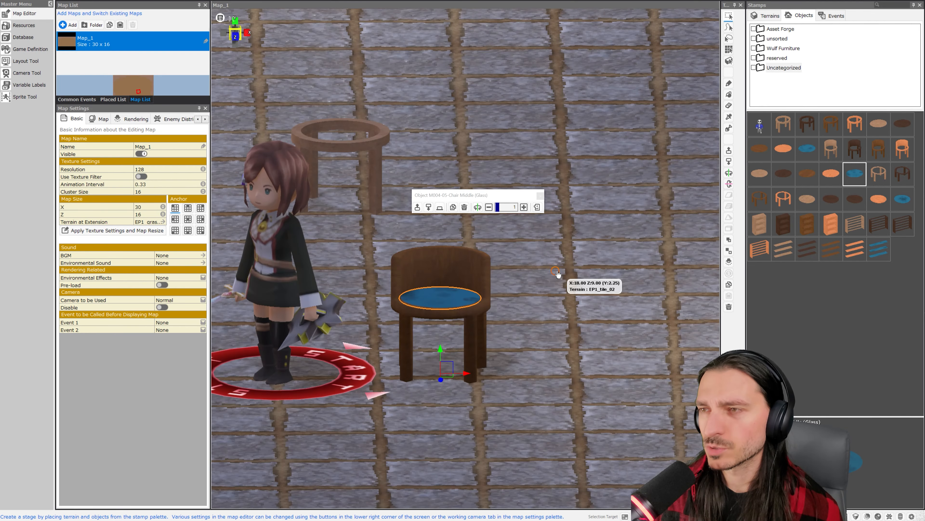
pyautogui.scroll(10, 549, 278)
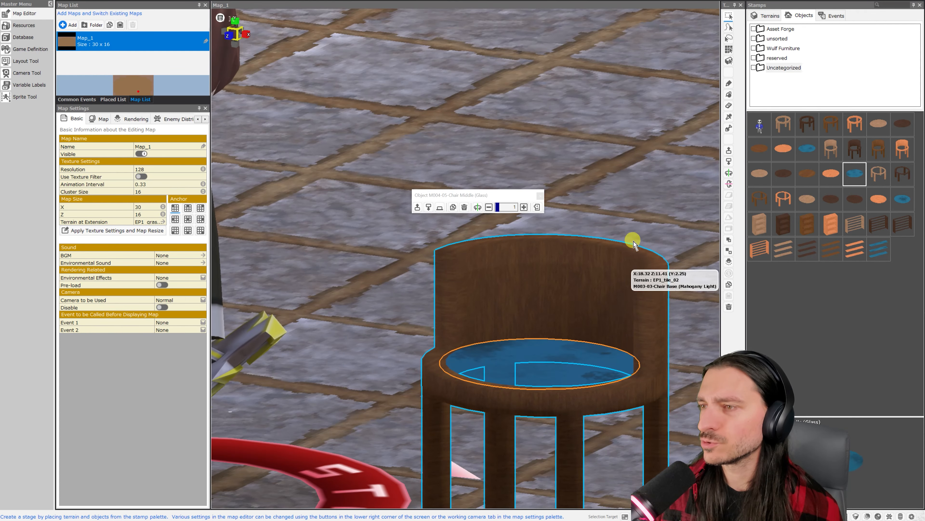
pyautogui.moveTo(652, 221); pyautogui.dragTo(644, 217, button='middle')
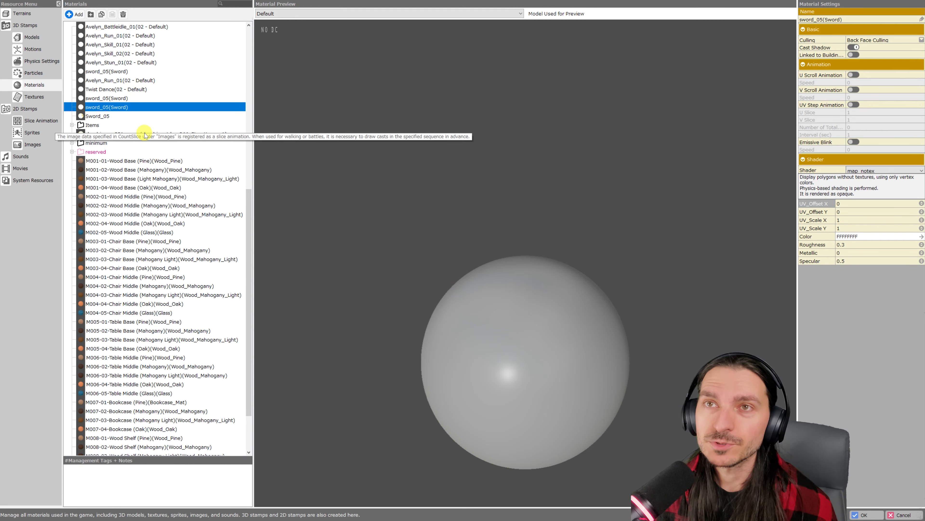
# - Set the shader of the M004-05-Chair Middle (Glass) material to glass and accept the resource changes
pyautogui.scroll(-2, 130, 130)
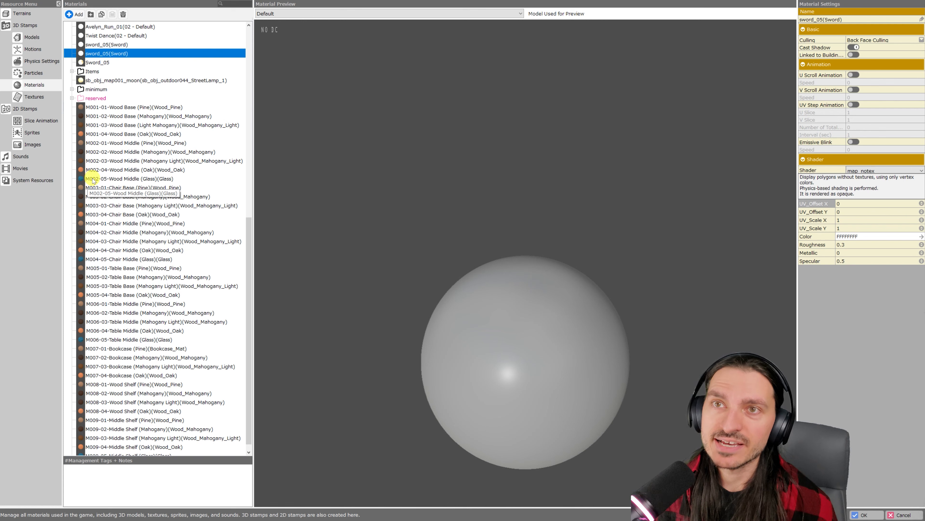
pyautogui.click(94, 179)
pyautogui.click(115, 261)
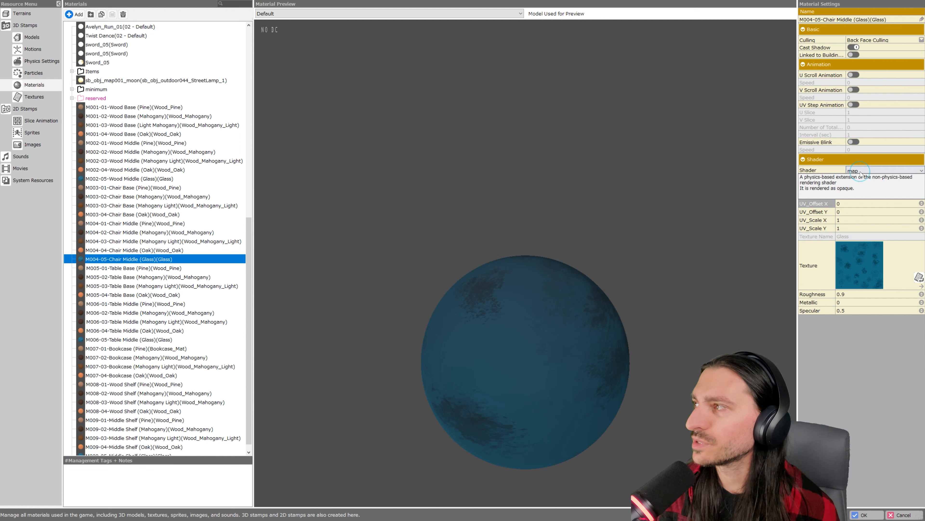
pyautogui.click(922, 171)
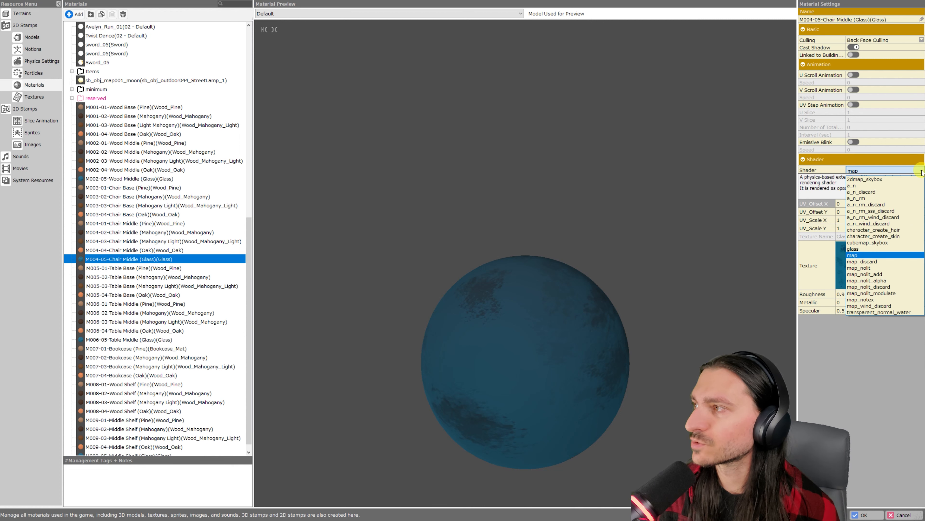
pyautogui.click(862, 249)
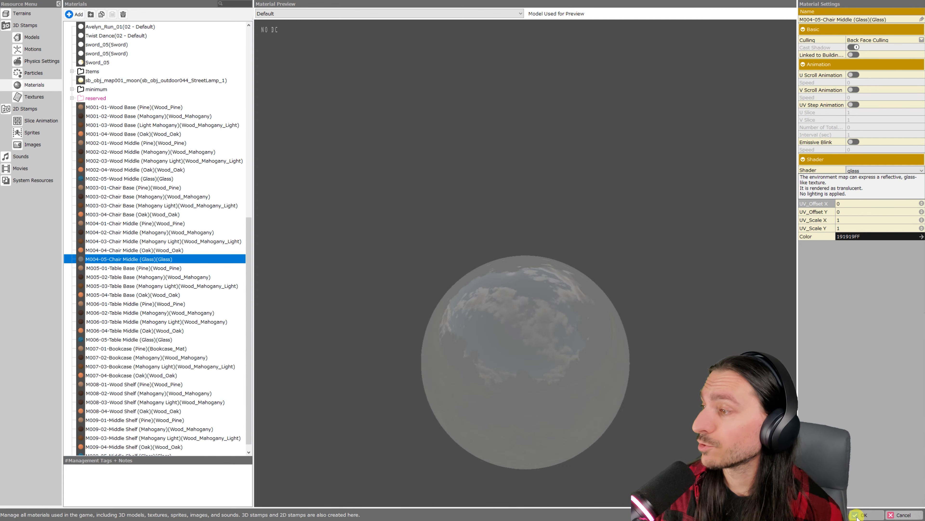
pyautogui.click(862, 515)
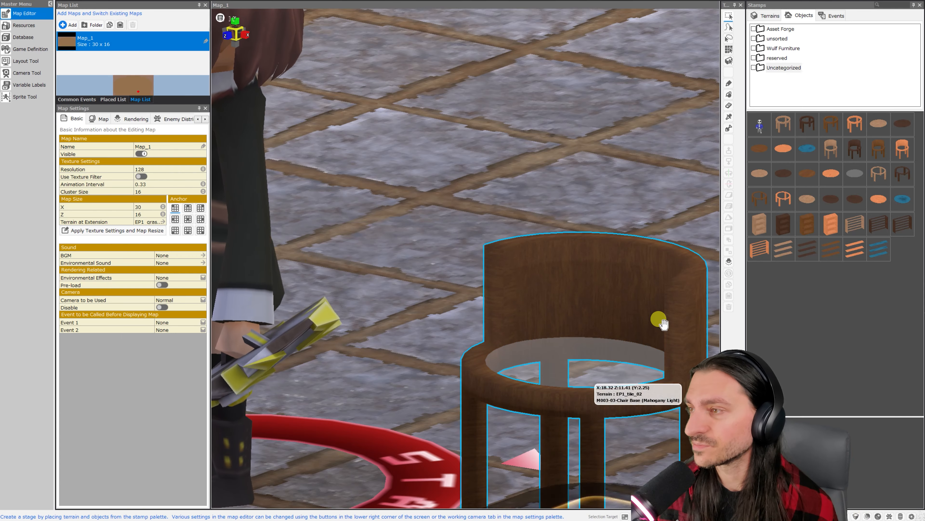
# - Examine the chair's glass seat on the map from several angles and distances
pyautogui.scroll(-5, 667, 277)
pyautogui.scroll(6, 659, 283)
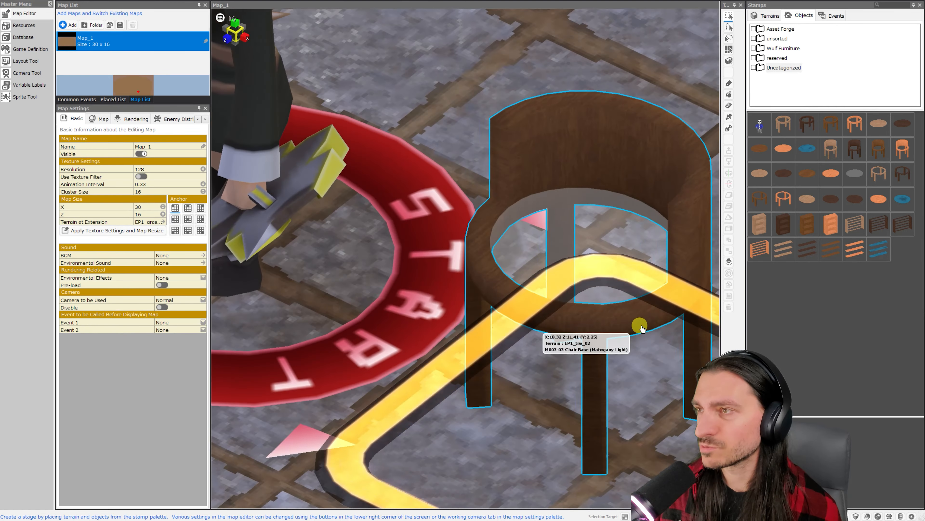
pyautogui.moveTo(640, 325); pyautogui.dragTo(655, 327, button='middle')
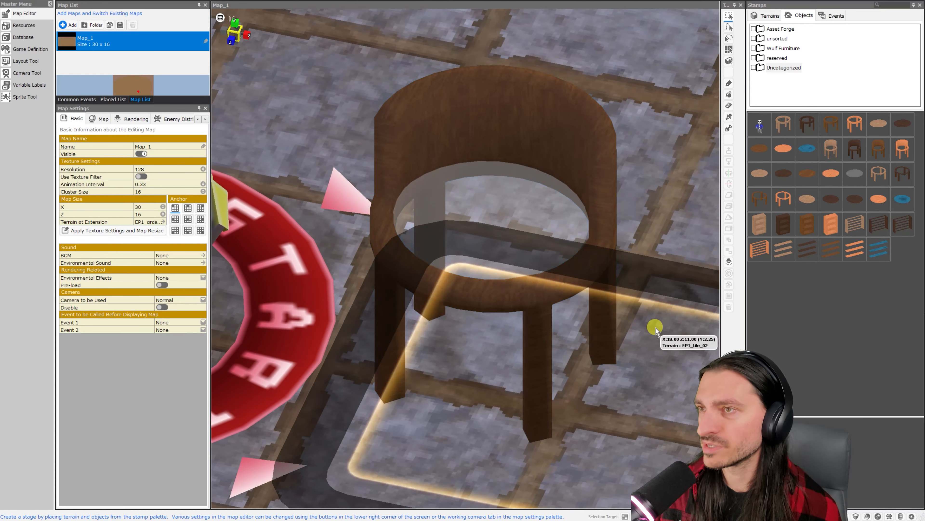
pyautogui.moveTo(681, 66); pyautogui.dragTo(673, 69, button='middle')
pyautogui.scroll(-5, 673, 69)
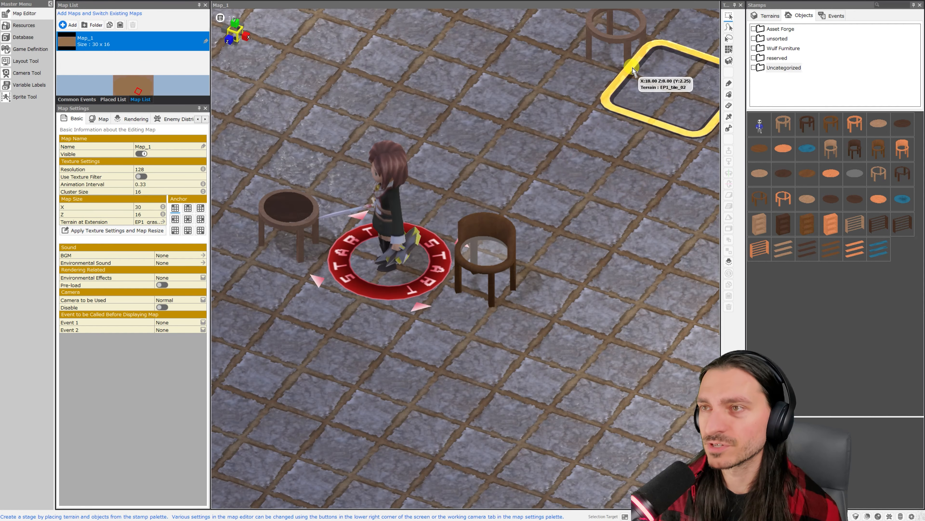
pyautogui.scroll(5, 630, 175)
pyautogui.scroll(-5, 629, 171)
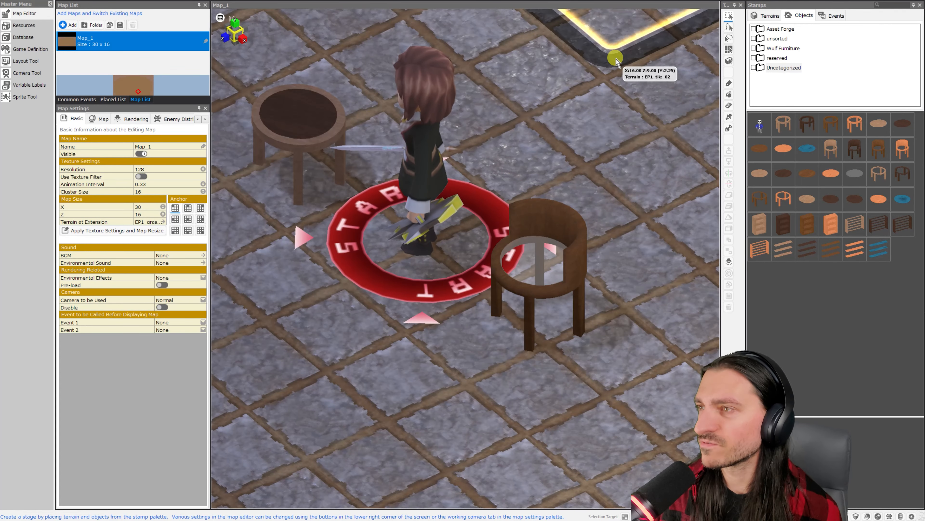
pyautogui.moveTo(614, 86); pyautogui.dragTo(642, 95, button='middle')
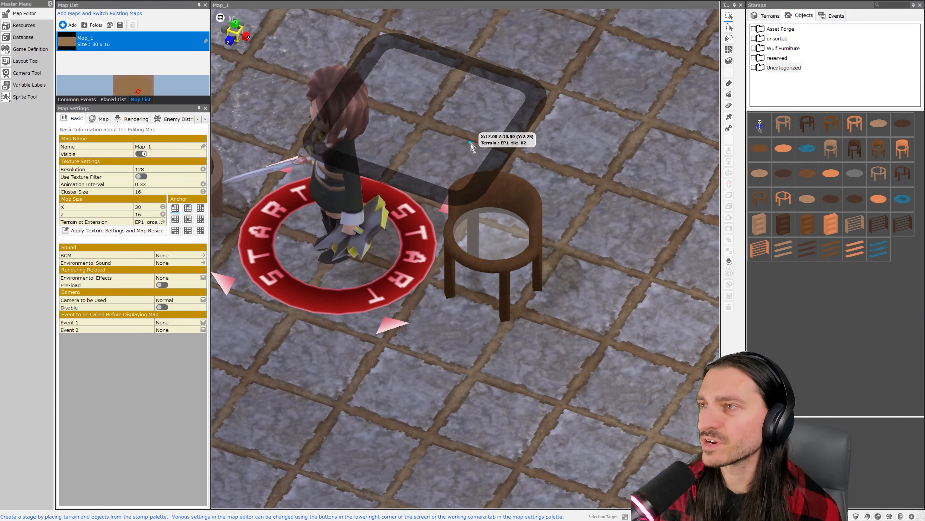
# - Group the chair base with its glass seat and move the chair farther away from the start point
pyautogui.moveTo(473, 131); pyautogui.dragTo(550, 332)
pyautogui.rightClick(486, 262)
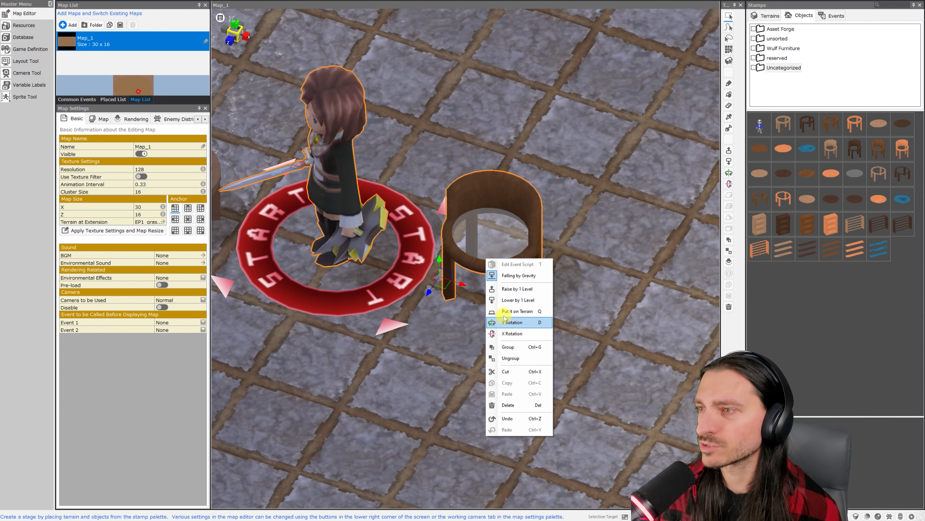
pyautogui.click(515, 350)
pyautogui.moveTo(496, 247); pyautogui.dragTo(479, 291)
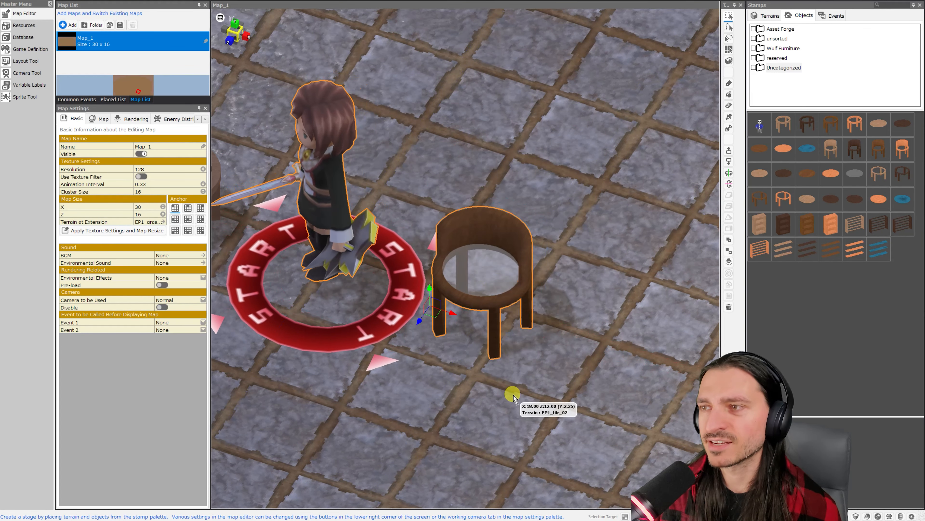
pyautogui.click(513, 393)
pyautogui.scroll(-6, 402, 198)
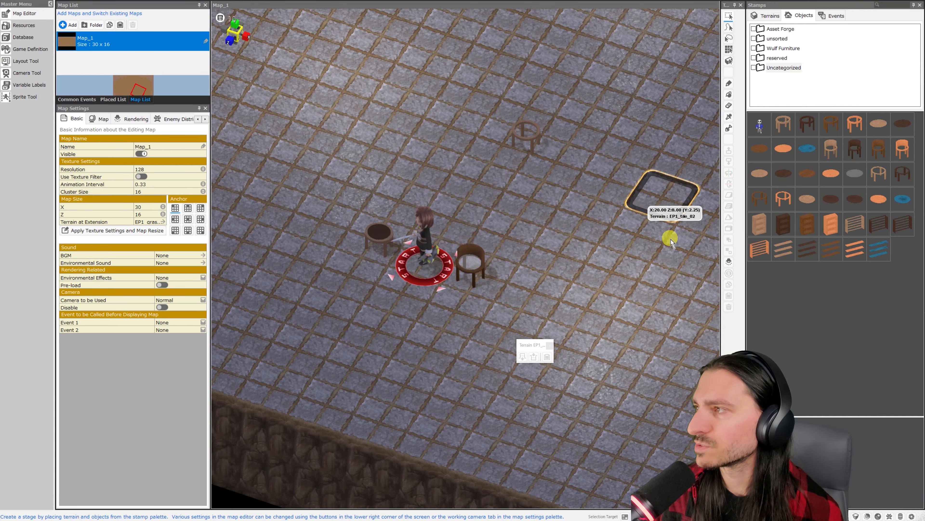
# - Place an M007-01-Bookcase (Pine) behind the start point and an M007-04-Bookcase (Oak) beside it
pyautogui.click(760, 229)
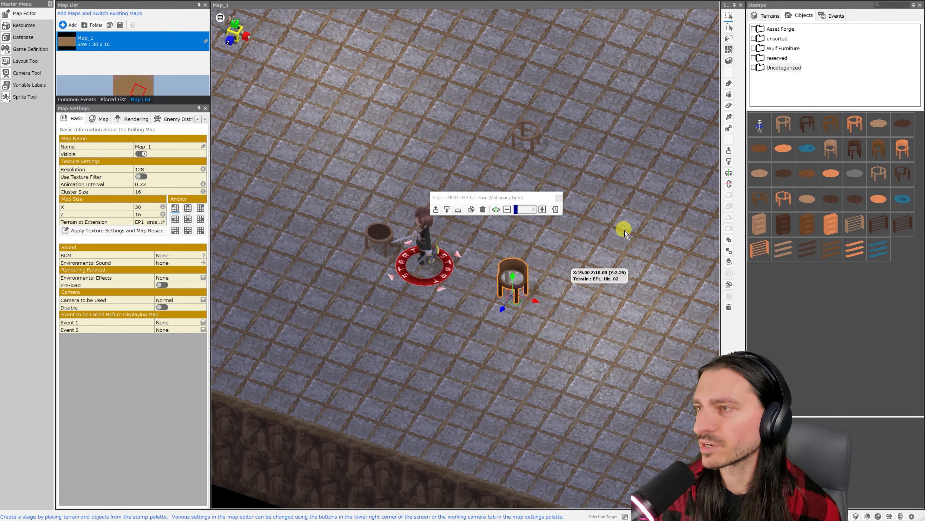
pyautogui.click(433, 184)
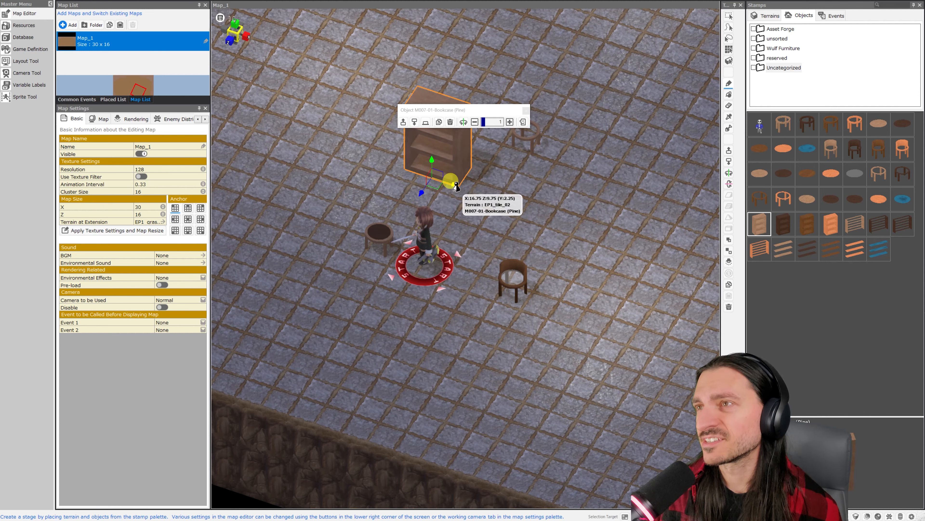
pyautogui.scroll(6, 449, 181)
pyautogui.click(833, 226)
pyautogui.click(228, 362)
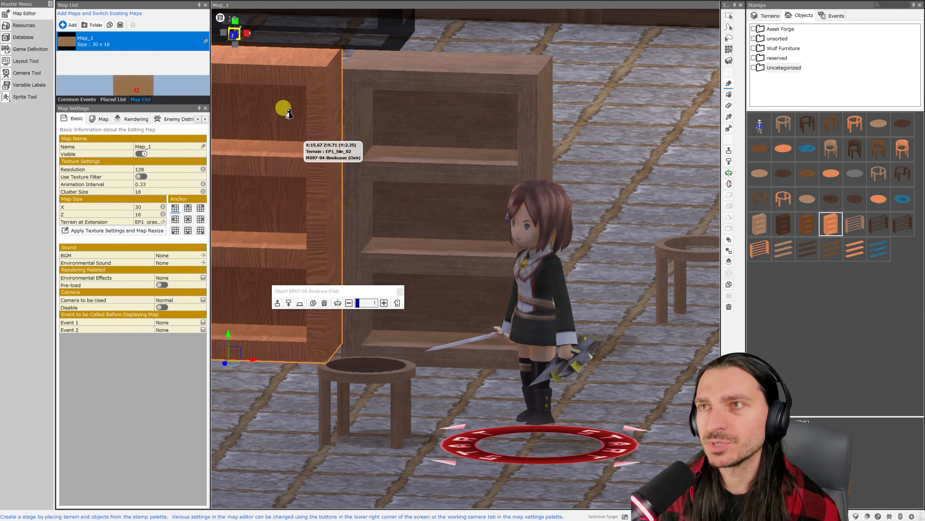
# - Place an M008-01-Wood Shelf (Pine) on the floor beside the pine bookcase
pyautogui.click(855, 223)
pyautogui.moveTo(631, 389); pyautogui.dragTo(620, 385, button='middle')
pyautogui.press('d')
pyautogui.press('a')
pyautogui.scroll(5, 603, 398)
pyautogui.scroll(-5, 608, 401)
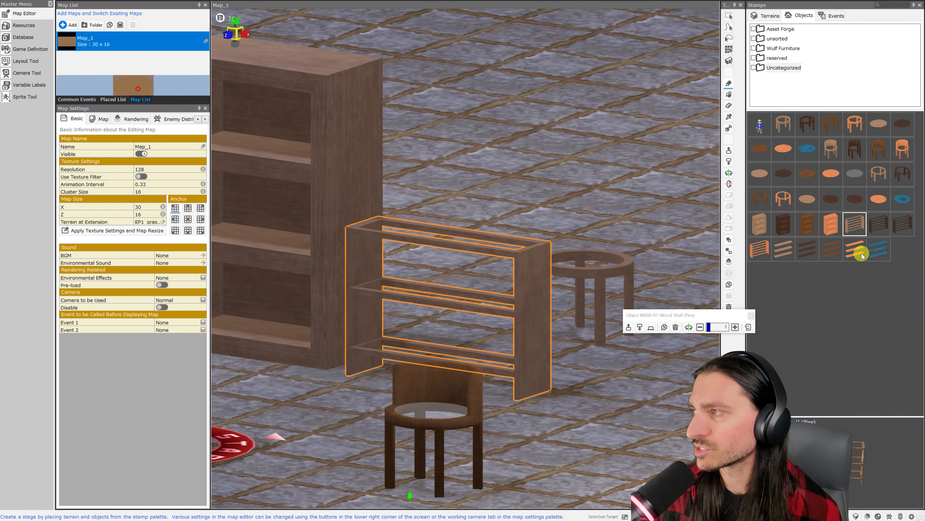
# - Place an M009-04-Middle Shelf (Oak) on the floor in front of the pine wood shelf
pyautogui.click(862, 255)
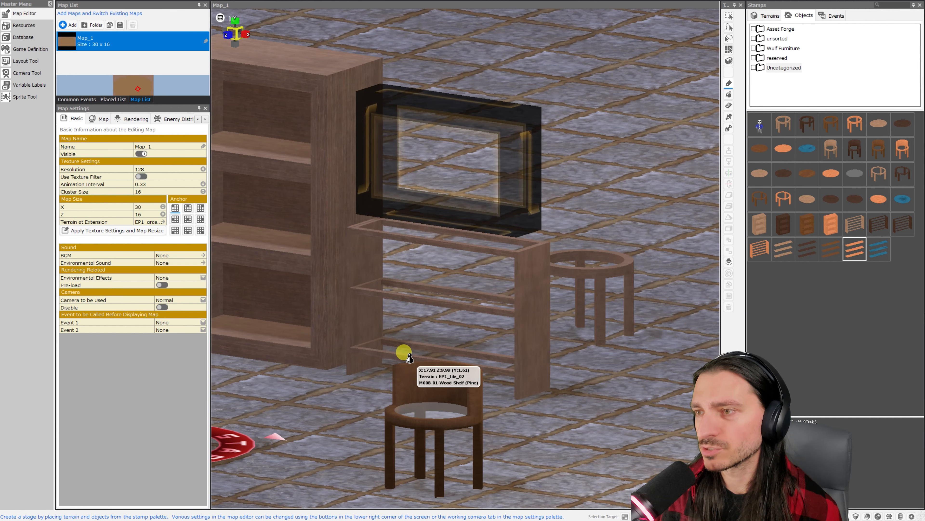
pyautogui.click(404, 369)
pyautogui.moveTo(404, 369); pyautogui.dragTo(491, 376, button='middle')
pyautogui.scroll(-5, 491, 376)
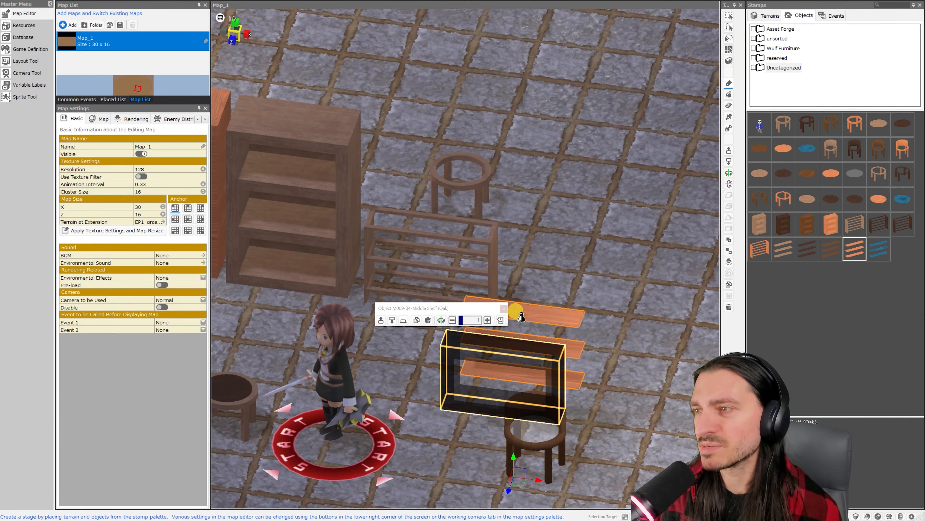
# - Try to move the oak middle shelf into the pine wood shelf, and delete the middle shelf
pyautogui.click(728, 28)
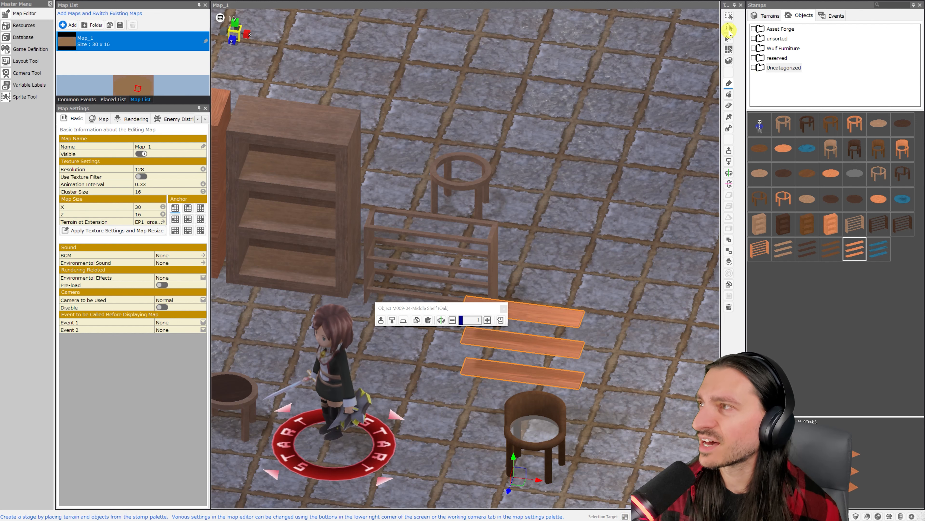
pyautogui.moveTo(527, 316); pyautogui.dragTo(431, 199)
pyautogui.moveTo(558, 280); pyautogui.dragTo(517, 257, button='right')
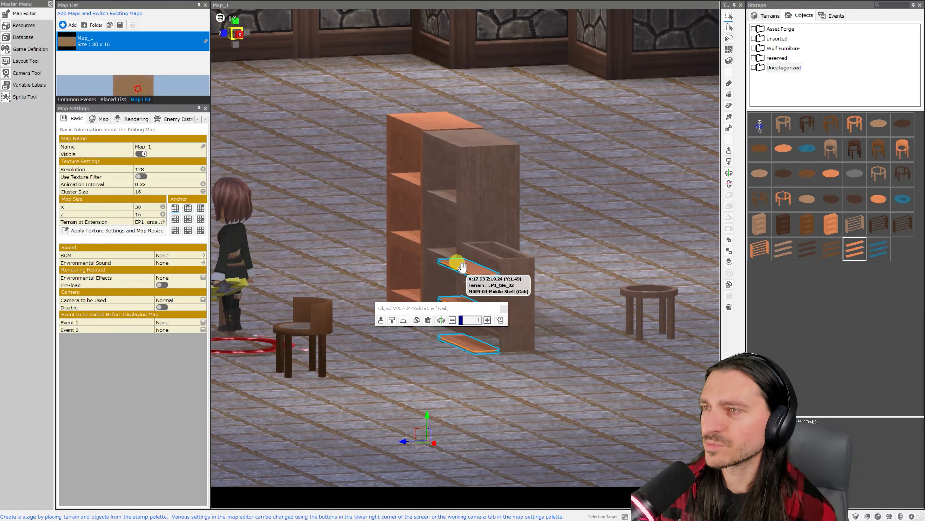
pyautogui.moveTo(462, 268)
pyautogui.mouseDown()
pyautogui.moveTo(496, 261)
pyautogui.moveTo(482, 284)
pyautogui.moveTo(464, 272)
pyautogui.mouseUp()
pyautogui.moveTo(567, 355)
pyautogui.mouseDown(button='right')
pyautogui.moveTo(633, 388)
pyautogui.moveTo(573, 365)
pyautogui.mouseUp(button='right')
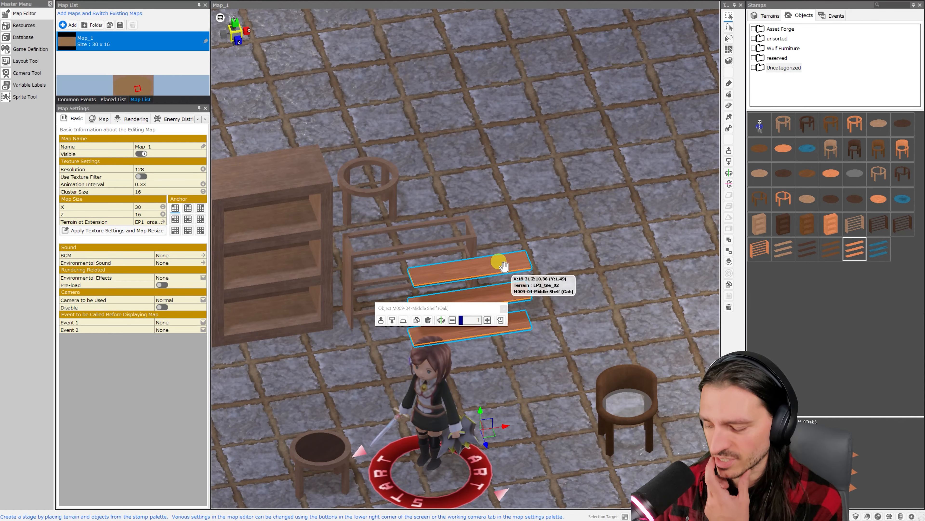
pyautogui.press('Delete')
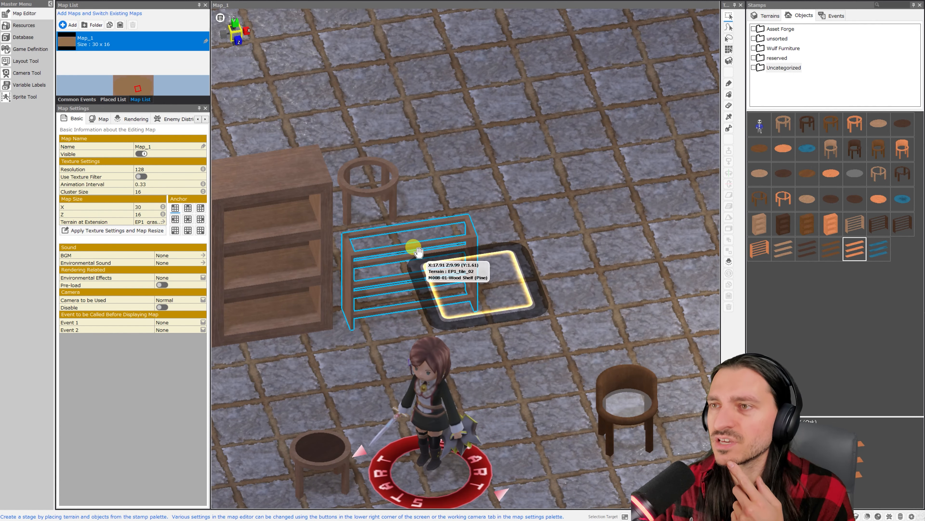
# - Enable subgraphics for the M008-01-Wood Shelf (Pine) 3D stamp and add M009-02-Middle Shelf (Mahogany) as its subgraphic
pyautogui.click(20, 25)
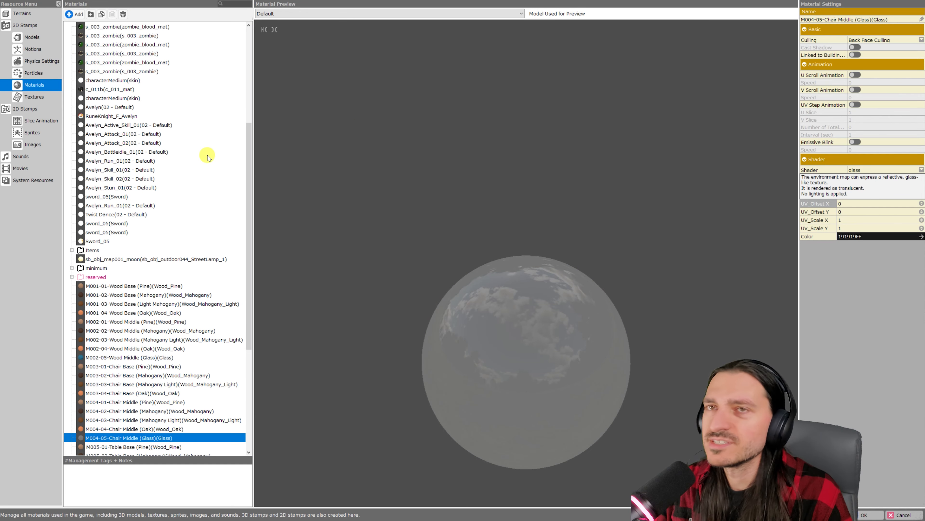
pyautogui.click(25, 25)
pyautogui.click(116, 331)
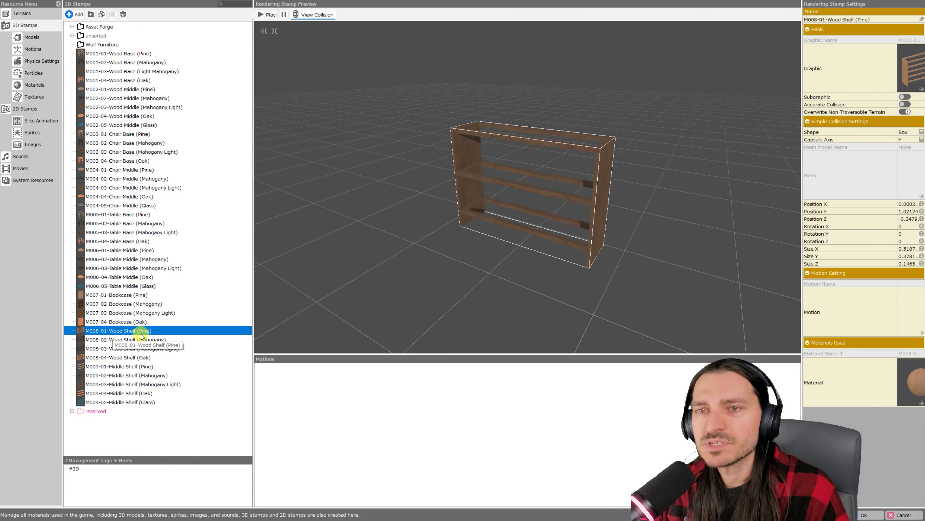
pyautogui.click(904, 97)
pyautogui.click(705, 14)
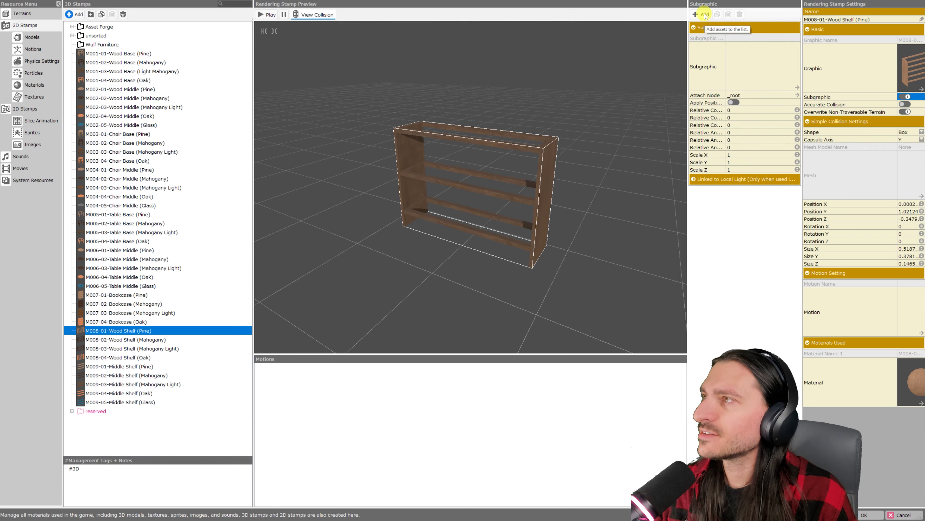
pyautogui.click(753, 67)
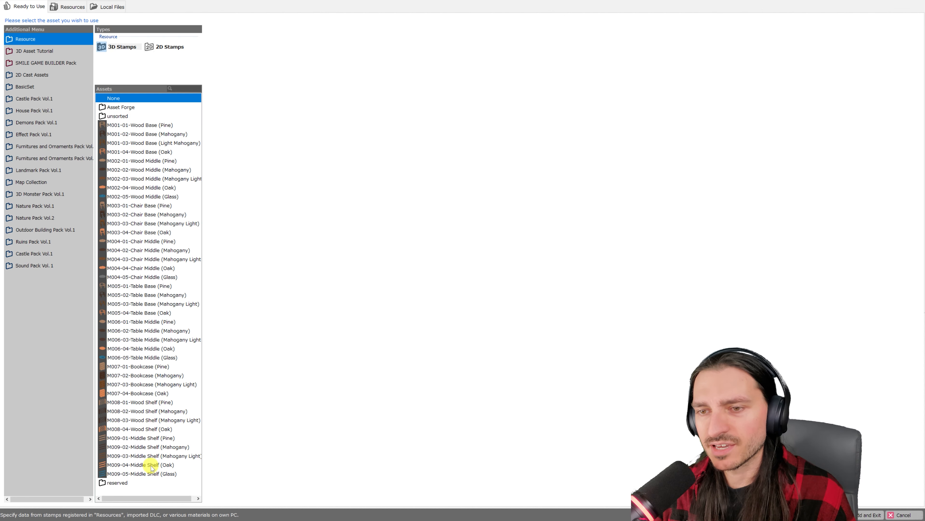
pyautogui.doubleClick(160, 446)
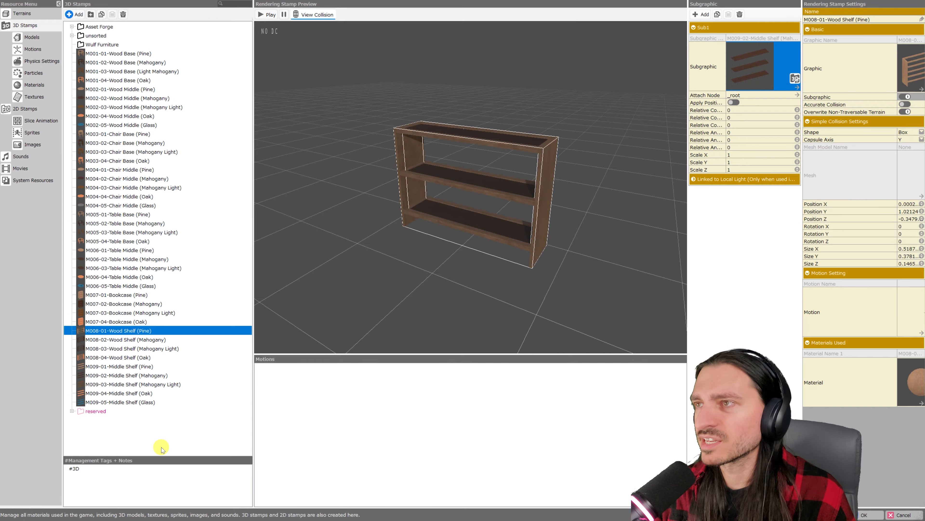
# - Enable subgraphics for the M008-02-Wood Shelf (Mahogany) 3D stamp and add M009-05-Middle Shelf (Glass) as its subgraphic
pyautogui.moveTo(589, 235); pyautogui.dragTo(571, 243)
pyautogui.scroll(8, 573, 242)
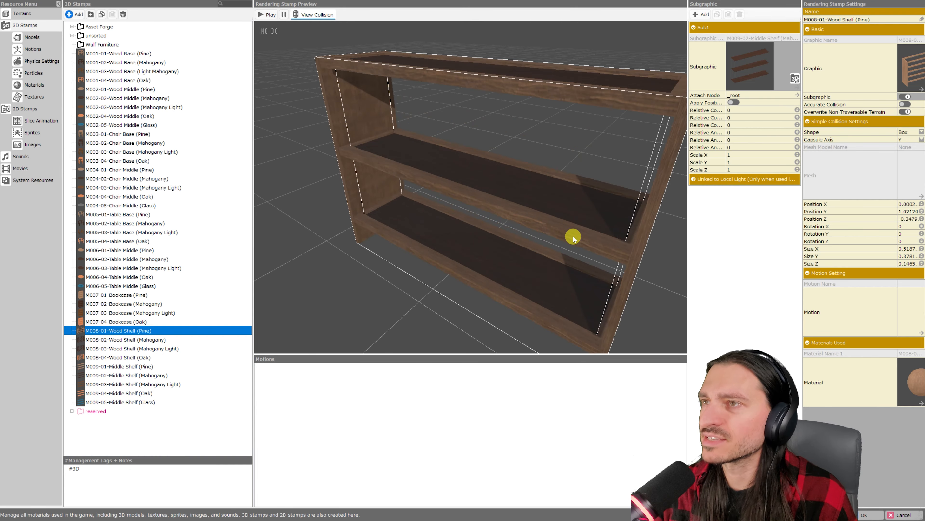
pyautogui.scroll(-5, 575, 238)
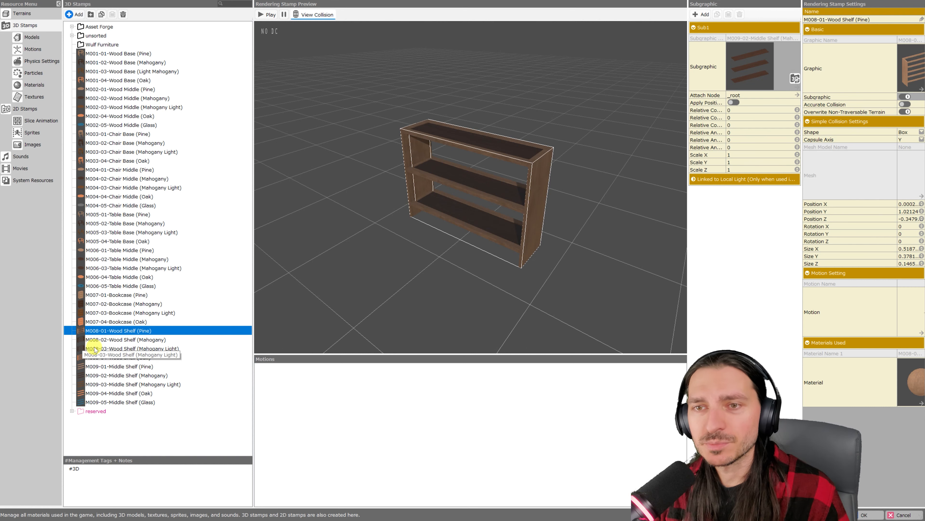
pyautogui.click(121, 340)
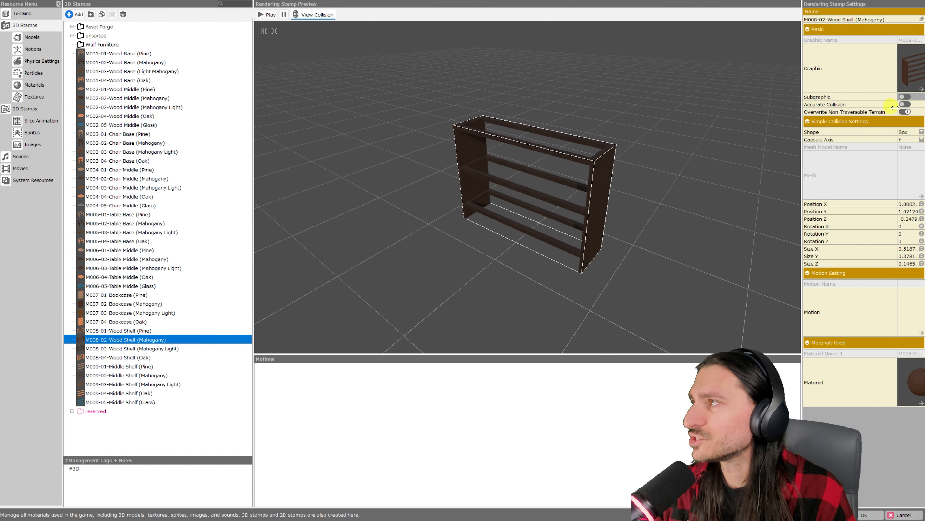
pyautogui.click(904, 97)
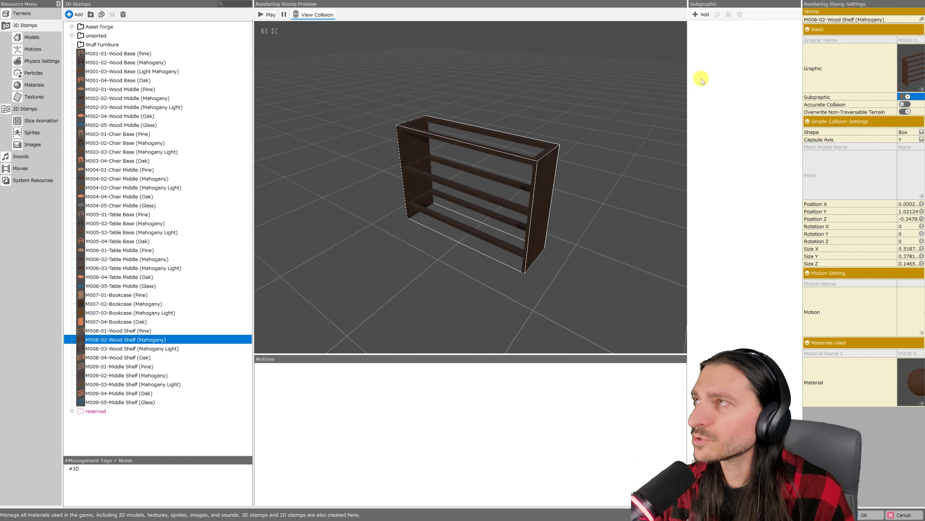
pyautogui.click(699, 15)
pyautogui.click(739, 69)
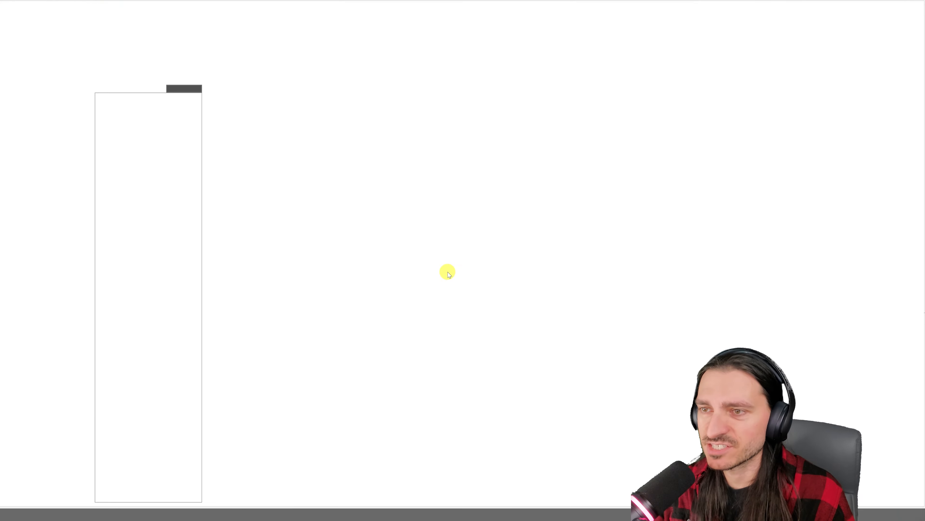
pyautogui.click(862, 515)
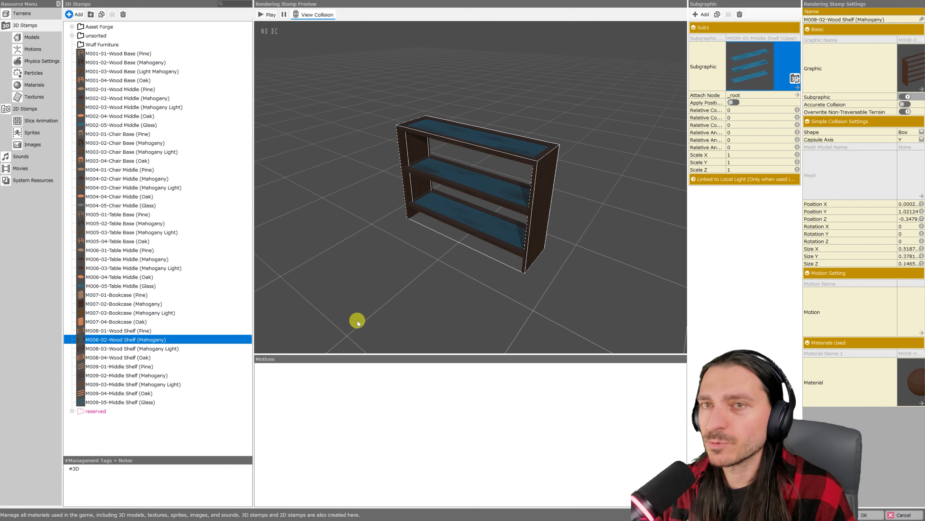
# - Set the shader of the M009-05-Middle Shelf (Glass) material to glass and save the resource changes
pyautogui.click(35, 85)
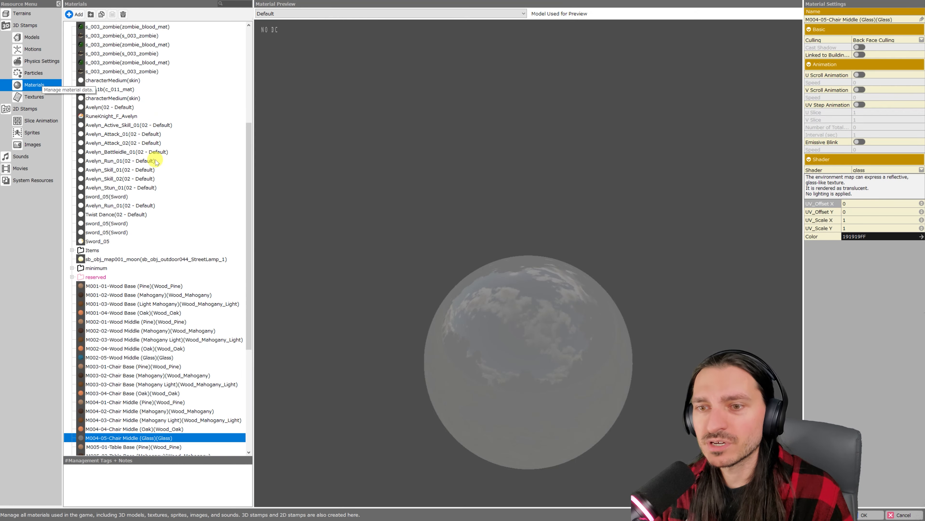
pyautogui.scroll(-7, 182, 252)
pyautogui.click(125, 447)
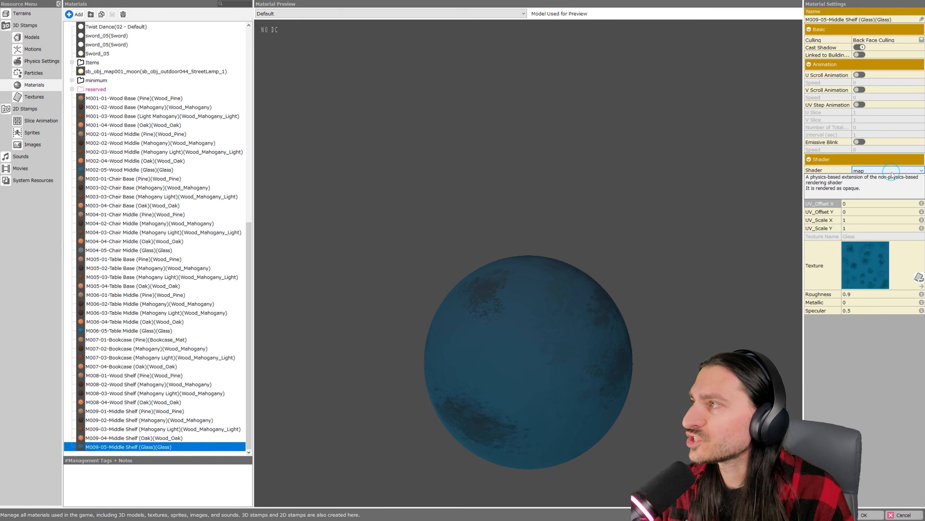
pyautogui.click(920, 171)
pyautogui.click(886, 249)
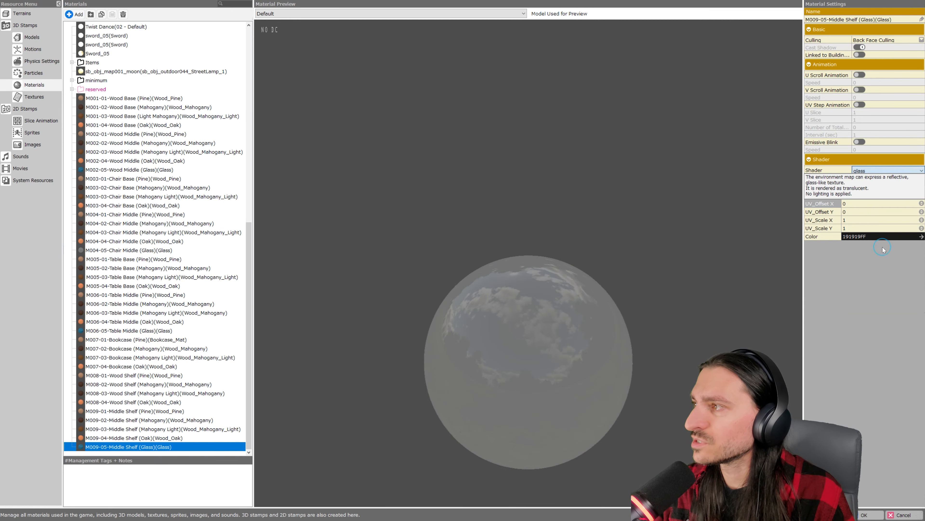
pyautogui.click(864, 515)
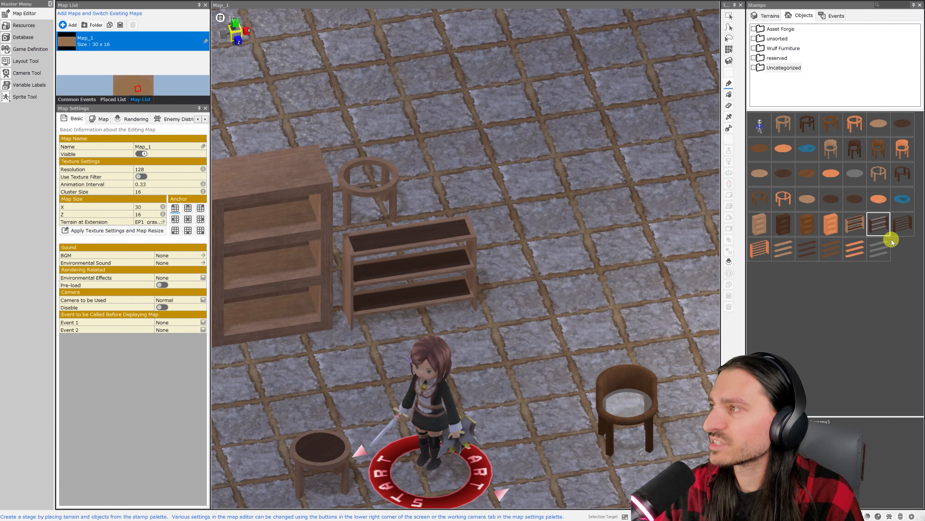
# - Place an M008-02-Wood Shelf (Mahogany) on the floor beside the pine wood shelf
pyautogui.click(560, 303)
pyautogui.moveTo(558, 304); pyautogui.dragTo(515, 281, button='middle')
pyautogui.scroll(5, 506, 283)
pyautogui.scroll(-5, 511, 286)
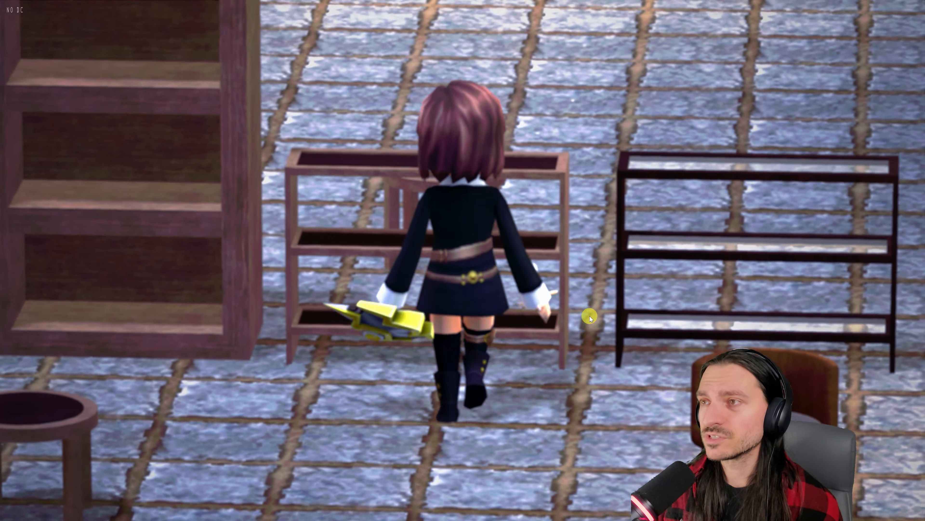
# - Test play the map and walk past the bookcases and shelves to inspect them from a low, close camera view
pyautogui.press('Left')
pyautogui.press('Up')
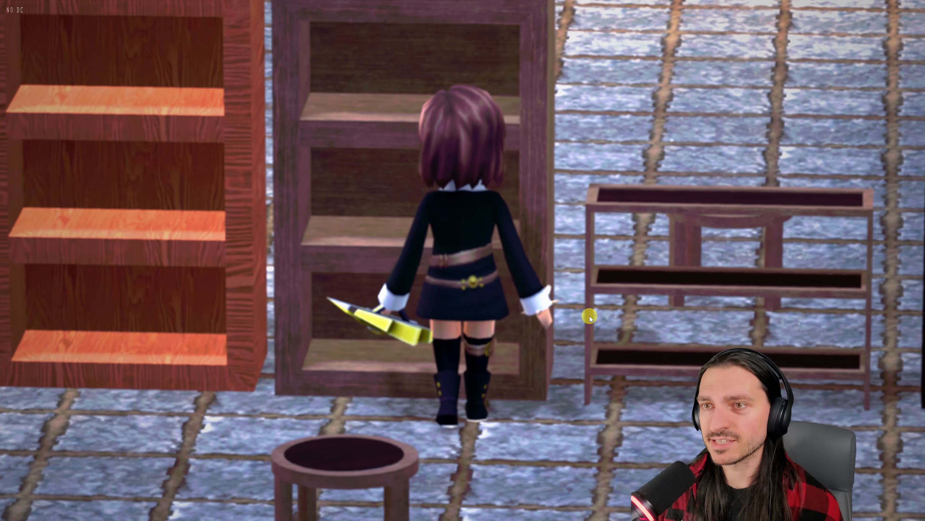
pyautogui.press('Right')
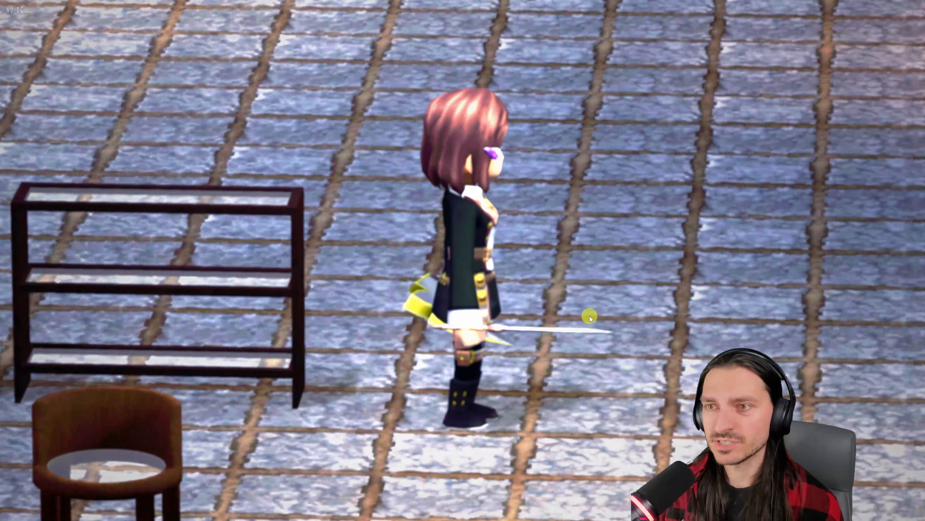
pyautogui.press('Left')
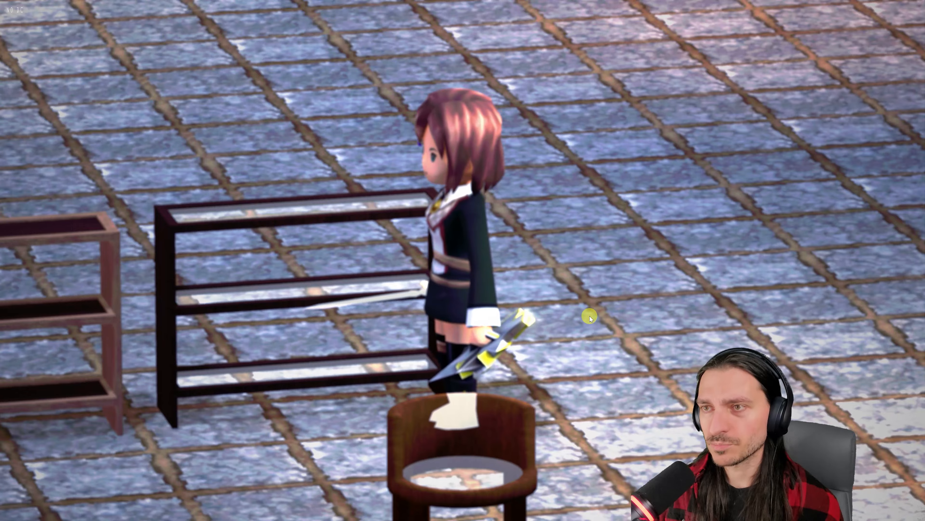
# - Restart the test play and walk around the bookcases and wood shelves, examining their shelves and glass from an elevated, angled view
pyautogui.press('w')
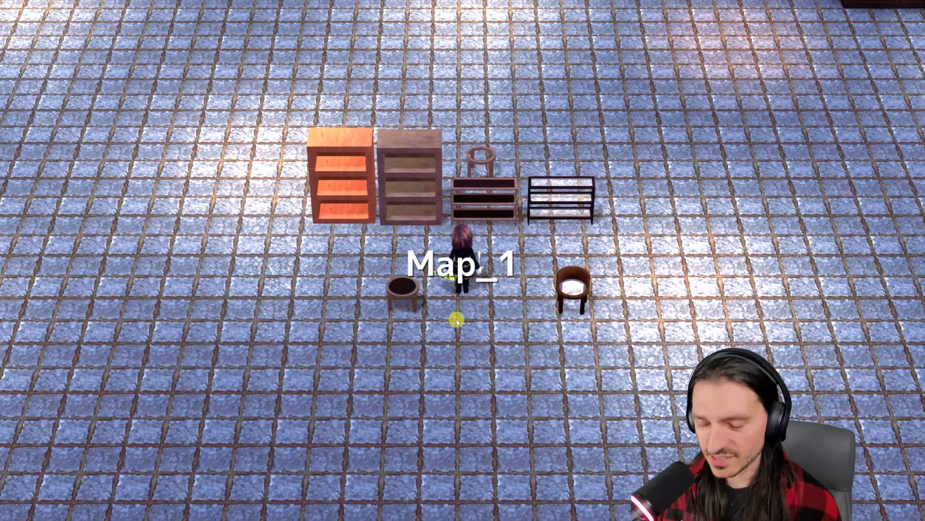
pyautogui.press('d')
pyautogui.press('s')
pyautogui.press('w')
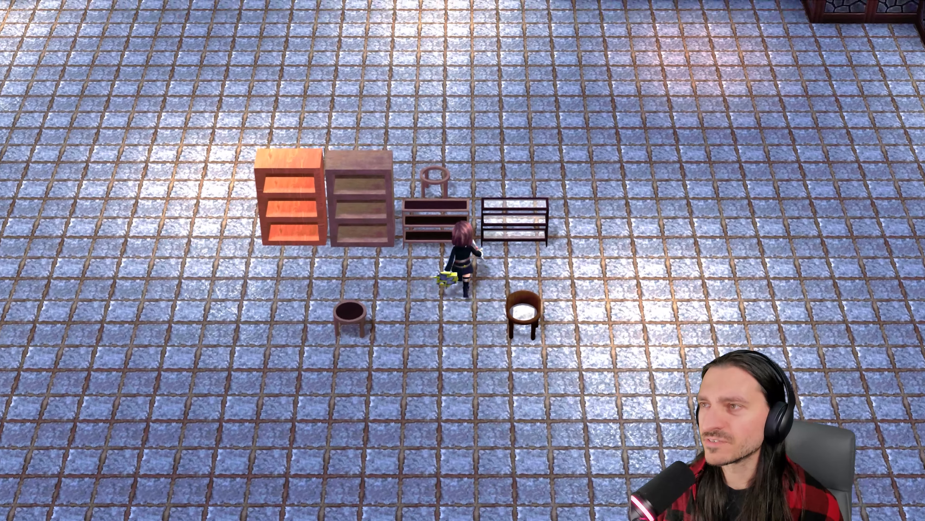
pyautogui.press('a')
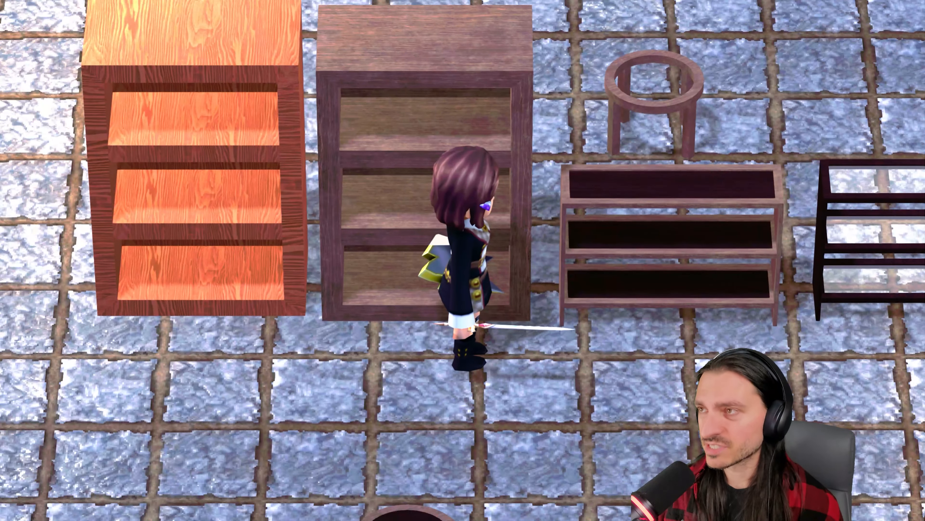
pyautogui.press('j')
pyautogui.press('s')
pyautogui.press('d')
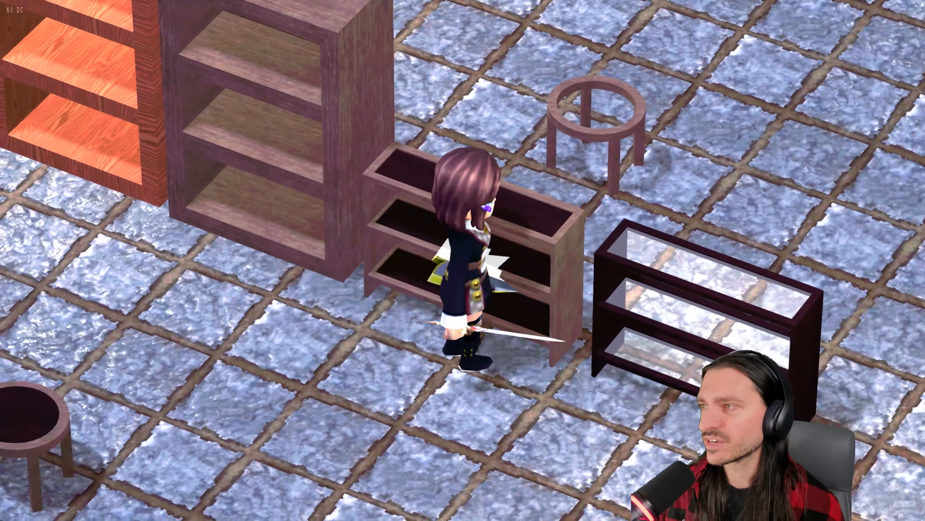
pyautogui.press('s')
pyautogui.press('d')
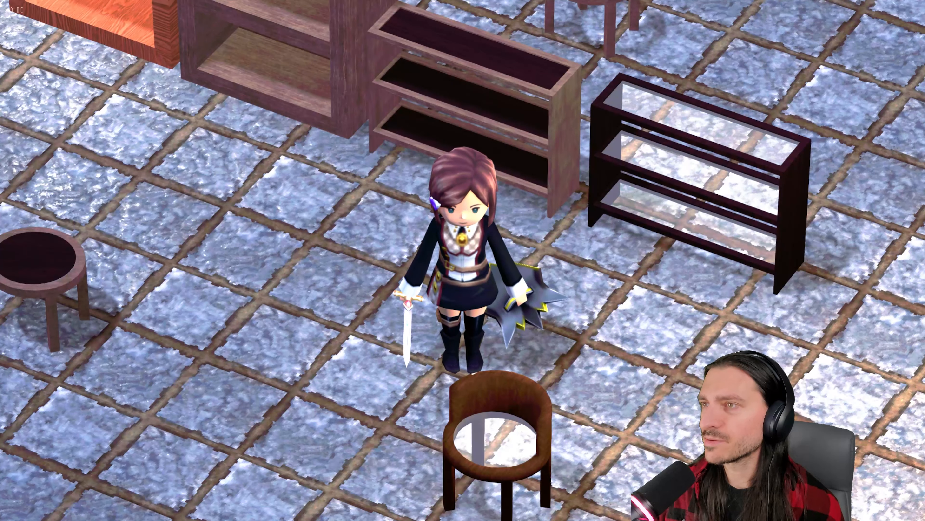
pyautogui.press('w')
pyautogui.press('a')
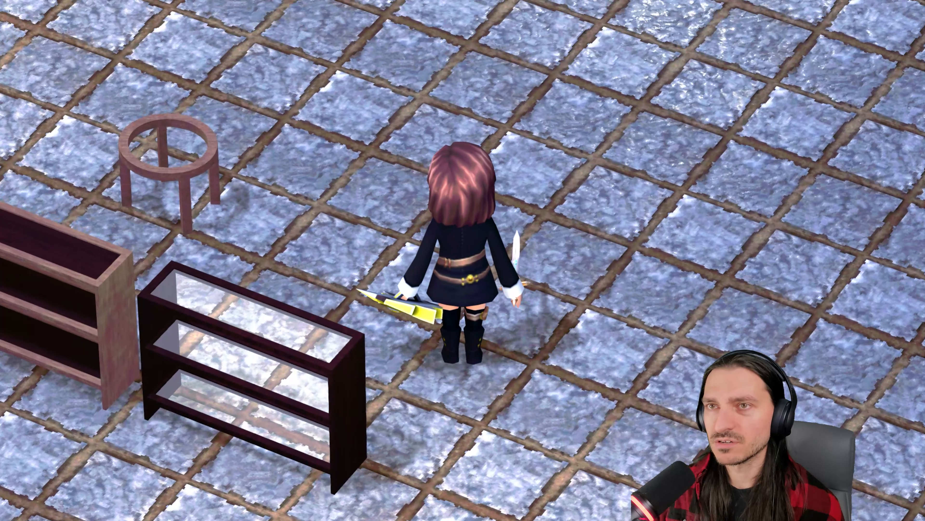
pyautogui.press('a')
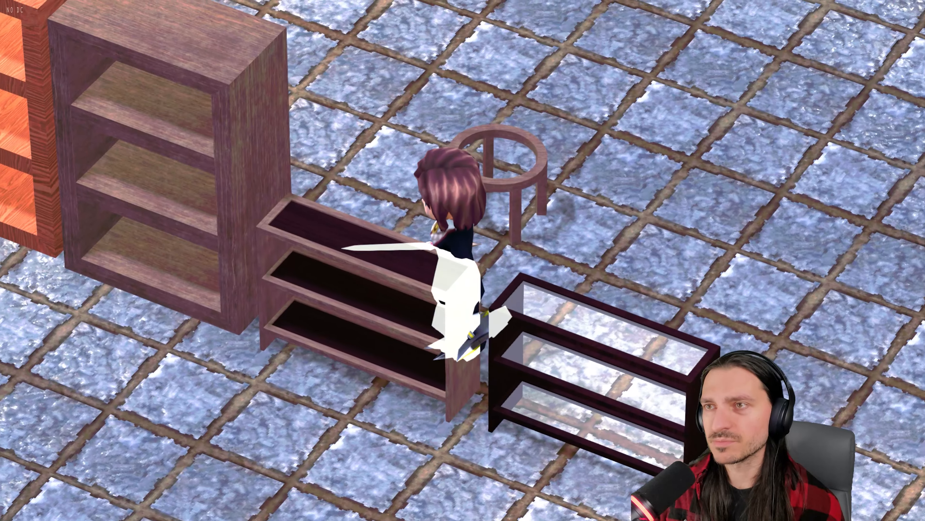
pyautogui.press('w')
pyautogui.press('d')
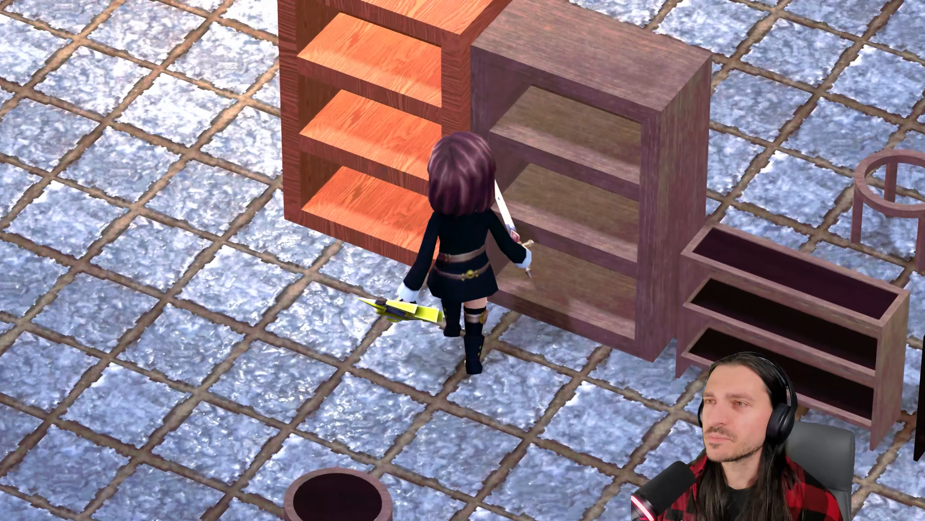
# - Walk the character from the bookcases to the stool and the glass-seated chair, examining the furniture up close and from a lower view
pyautogui.press('d')
pyautogui.press('s')
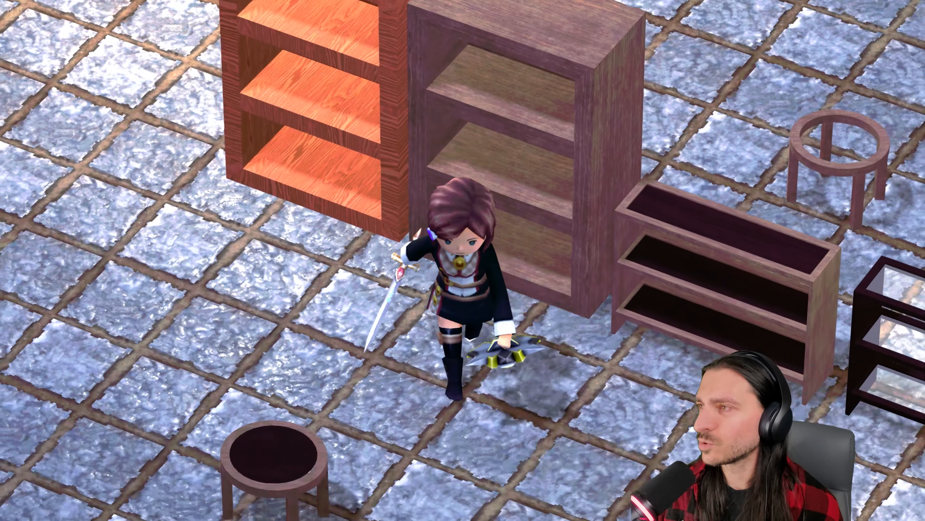
pyautogui.press('d')
pyautogui.press('s')
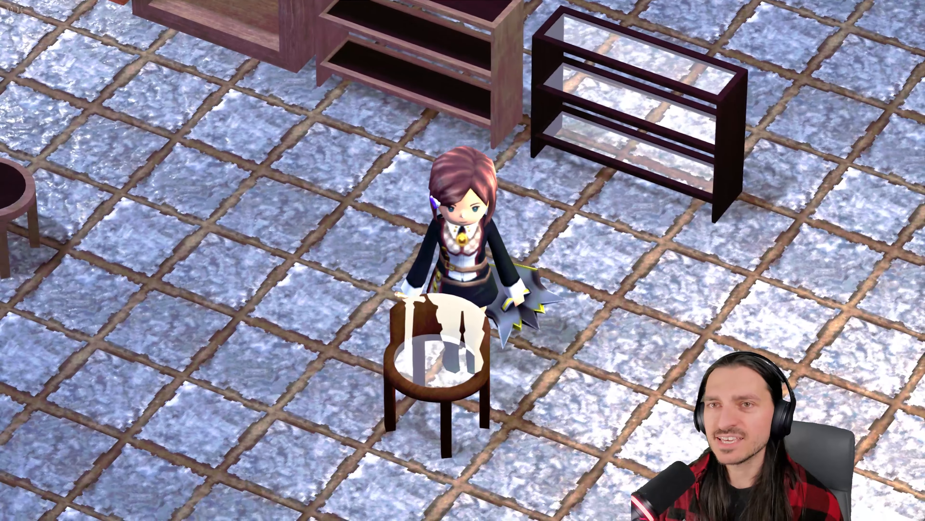
pyautogui.press('a')
pyautogui.press('w')
pyautogui.press('a')
pyautogui.press('d')
pyautogui.press('s')
pyautogui.press('s')
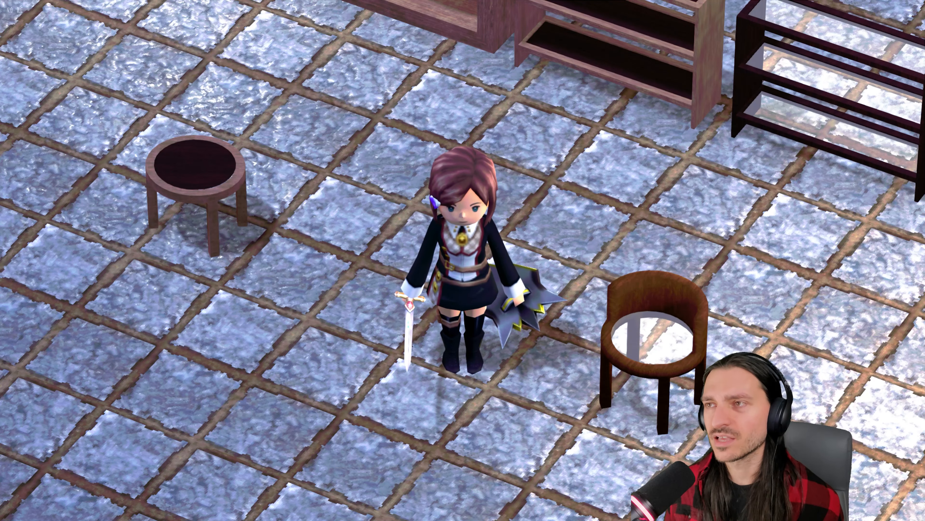
pyautogui.scroll(5, 463, 261)
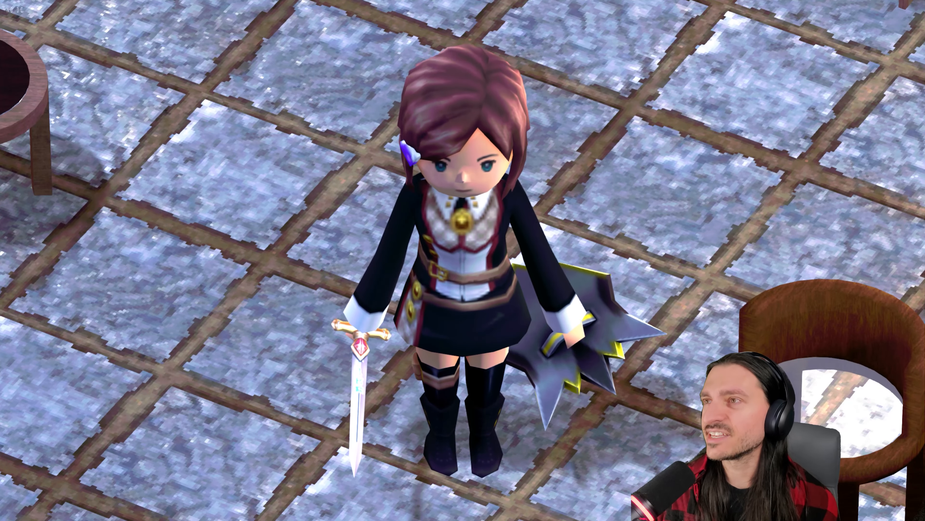
pyautogui.scroll(-5, 462, 260)
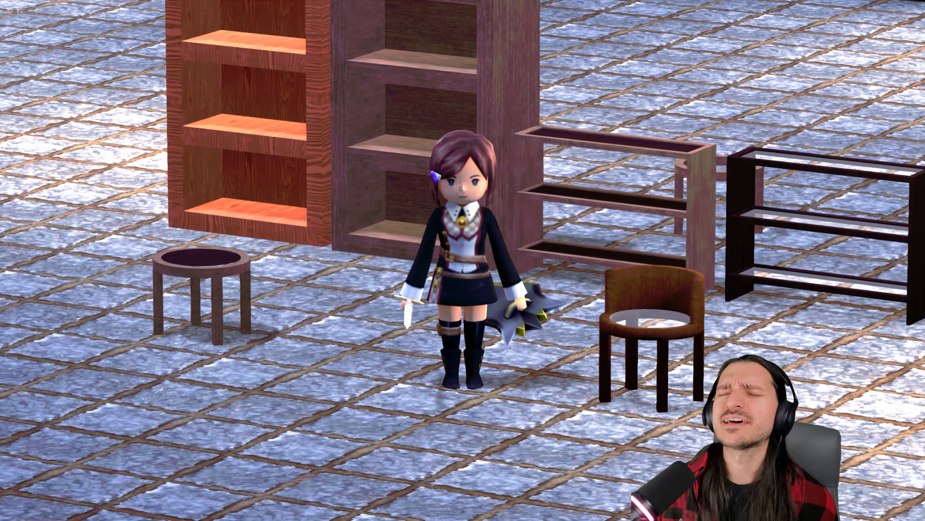